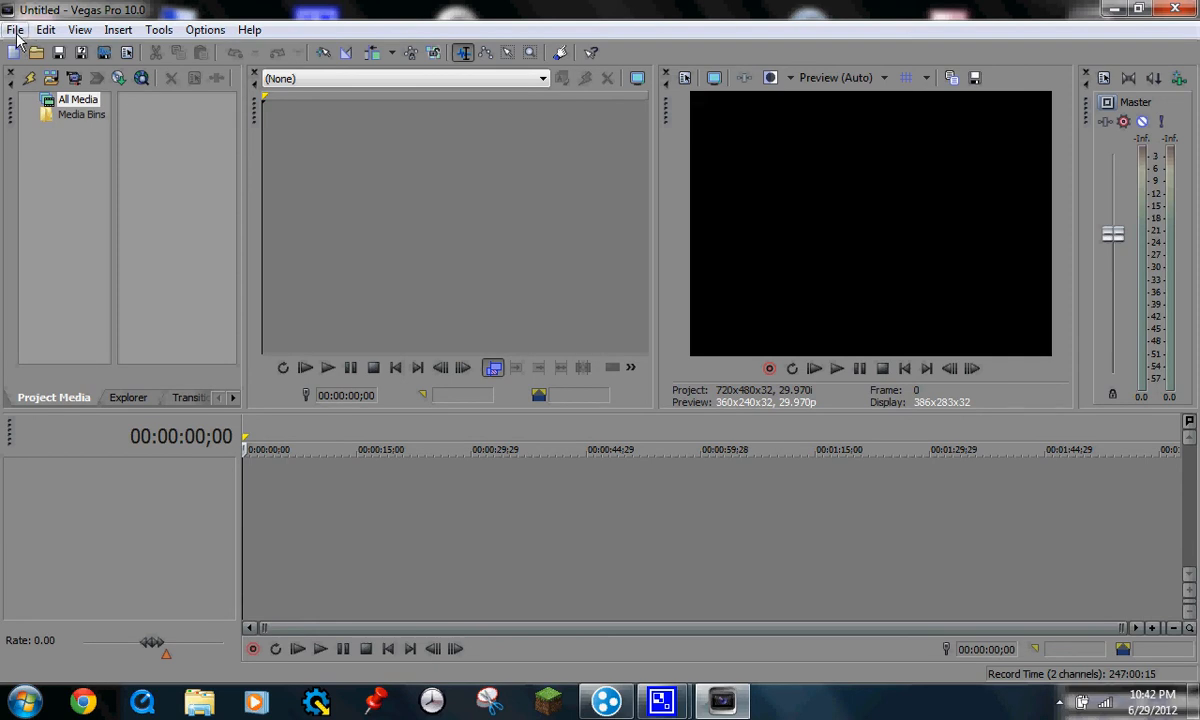
# Open the VID00425 video from the Videos folder to place it on the timeline
pyautogui.click(16, 30)
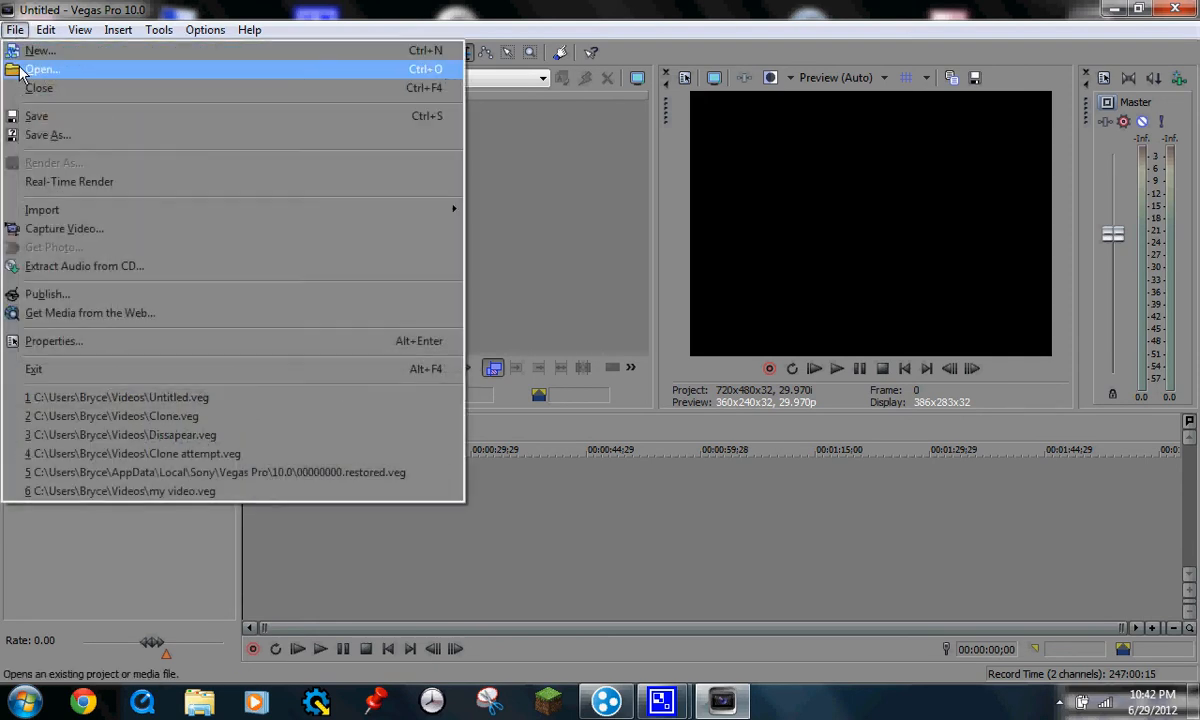
pyautogui.click(42, 69)
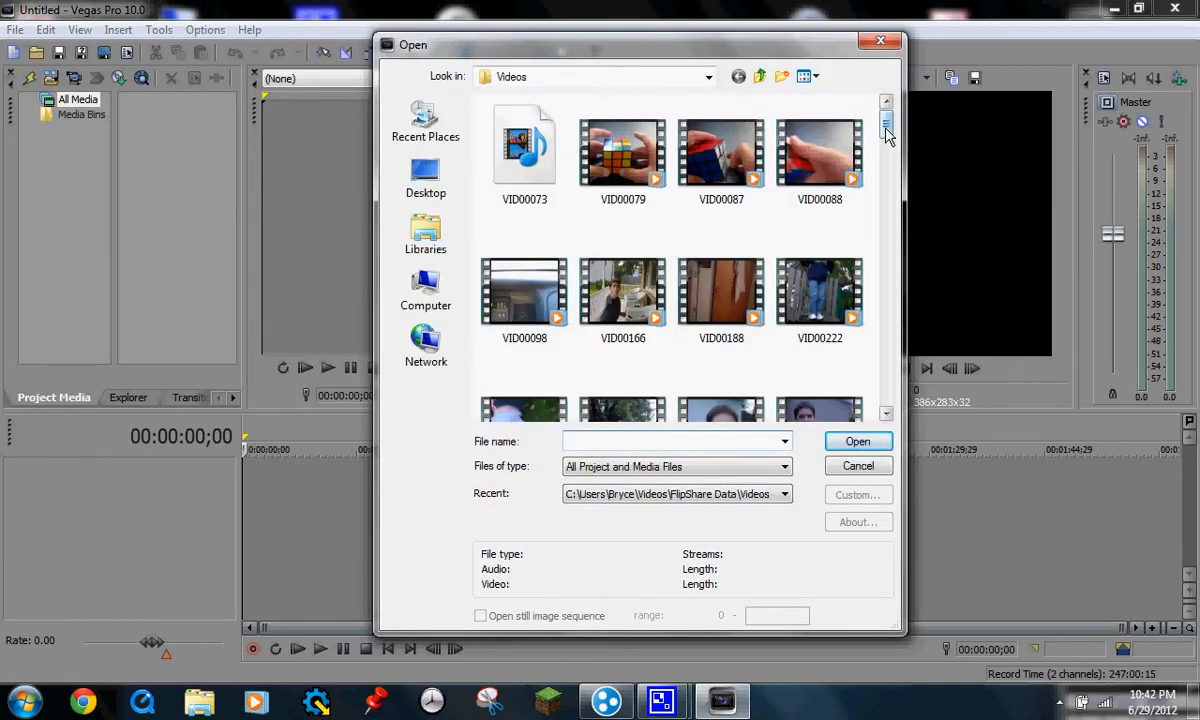
pyautogui.moveTo(885, 112); pyautogui.dragTo(890, 403)
pyautogui.click(522, 362)
pyautogui.click(880, 441)
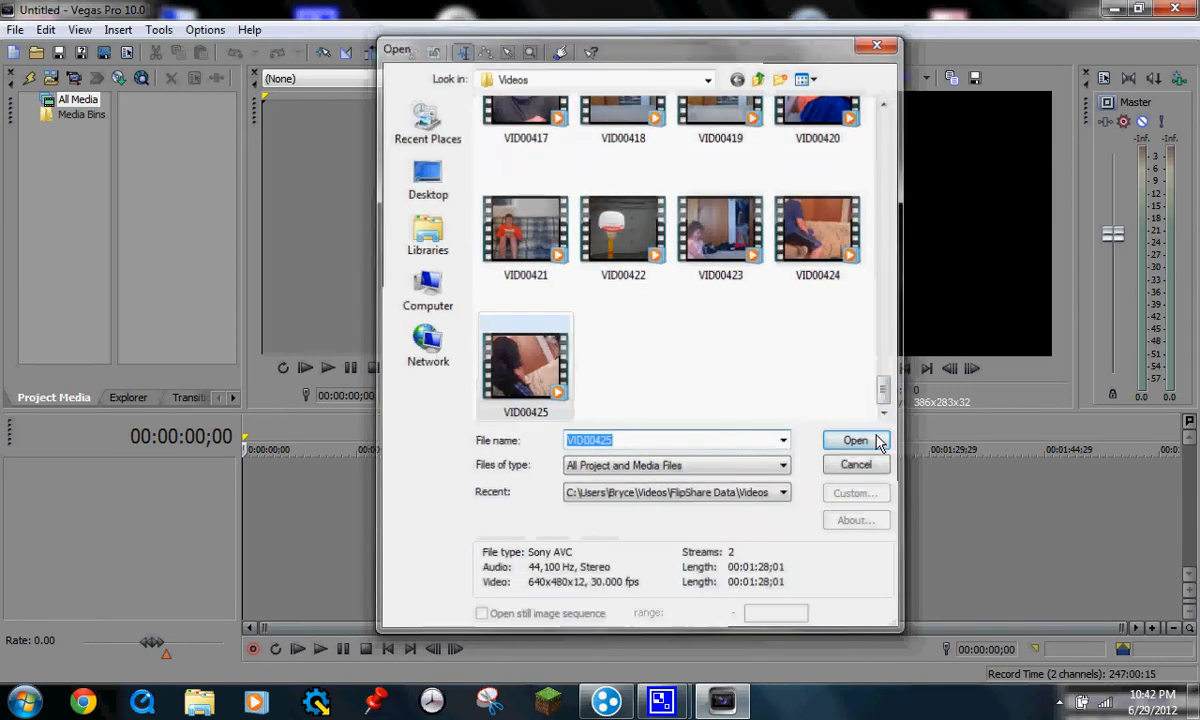
# Preview the clip from the beginning and split it at 00:00:26;24, where the person lies still in bed
pyautogui.click(906, 370)
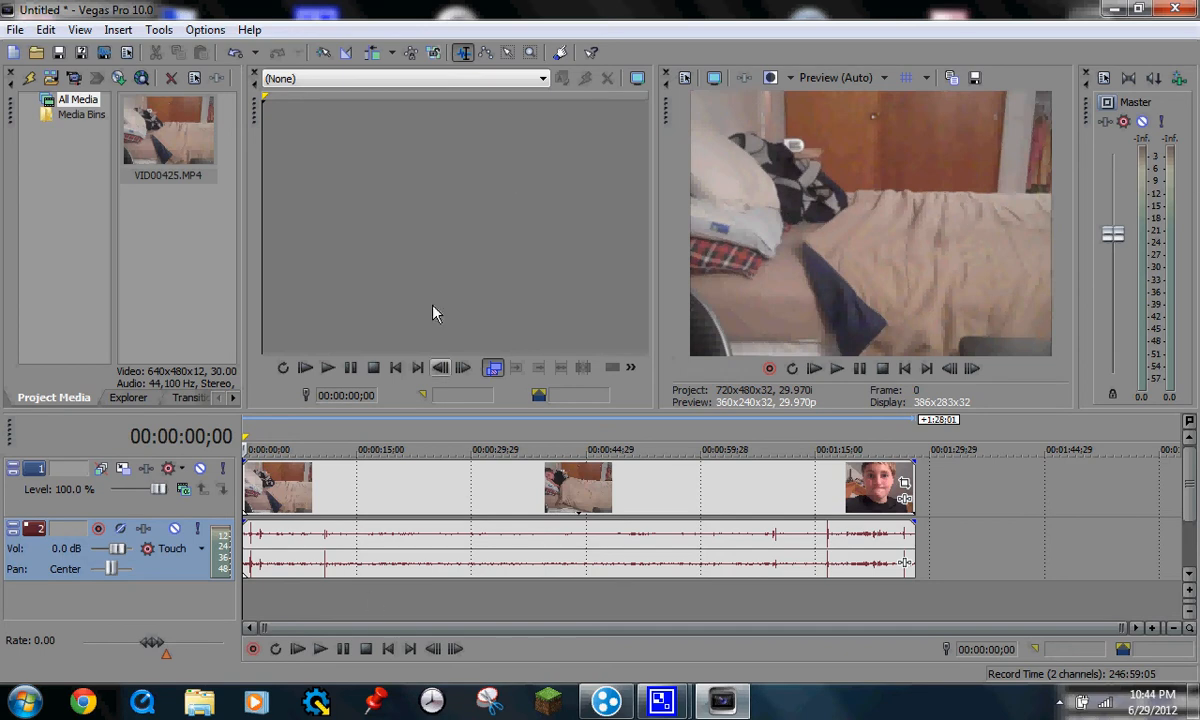
pyautogui.click(840, 370)
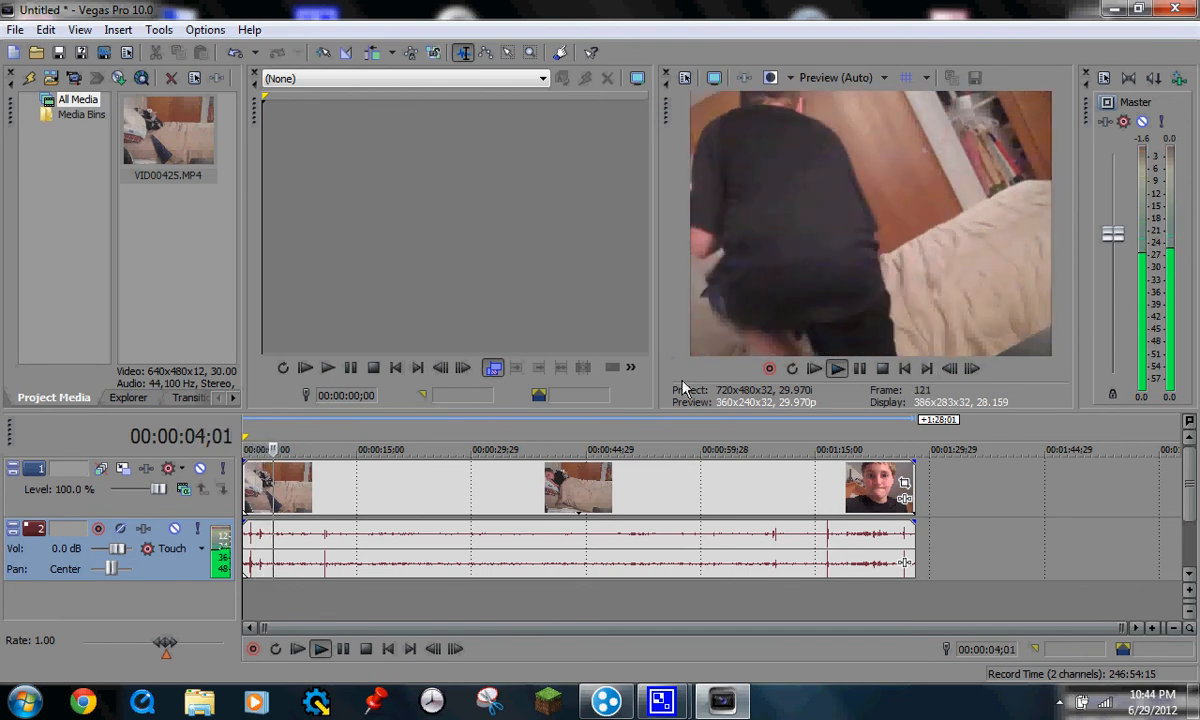
pyautogui.moveTo(285, 455); pyautogui.dragTo(425, 455)
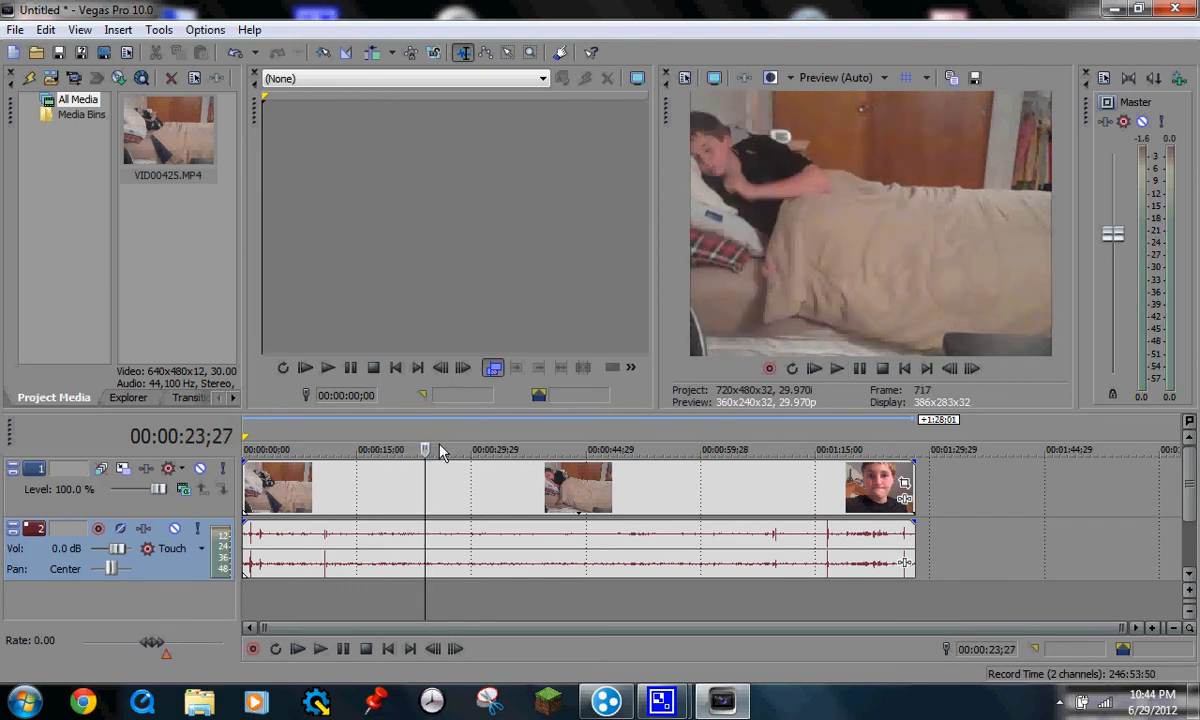
pyautogui.moveTo(432, 451); pyautogui.dragTo(447, 451)
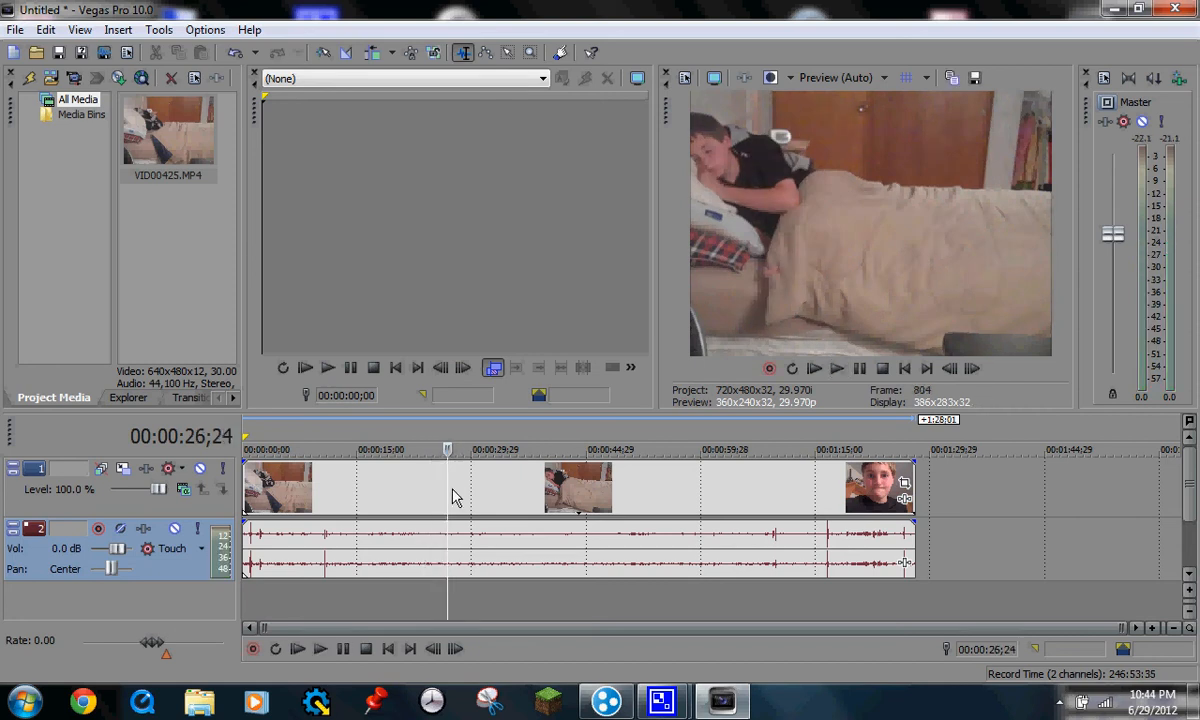
pyautogui.click(45, 29)
pyautogui.click(68, 257)
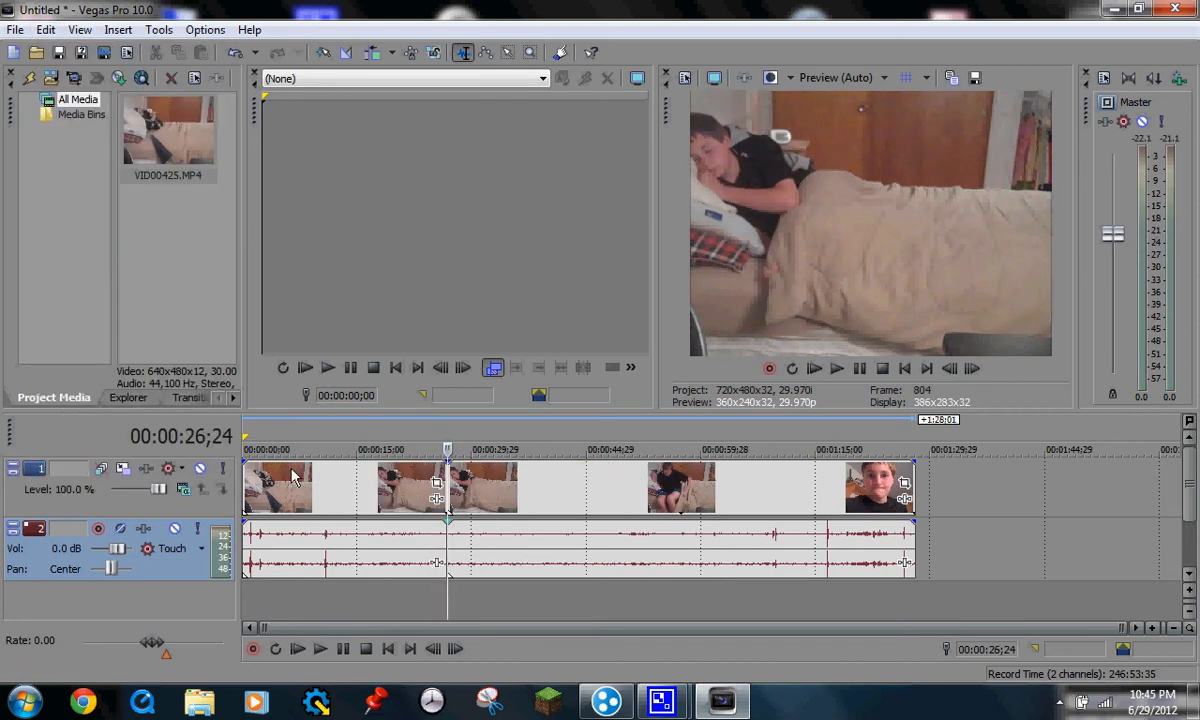
# Delete the section before the split and move the remaining clip to the start of the timeline
pyautogui.click(302, 490)
pyautogui.rightClick(338, 490)
pyautogui.click(426, 427)
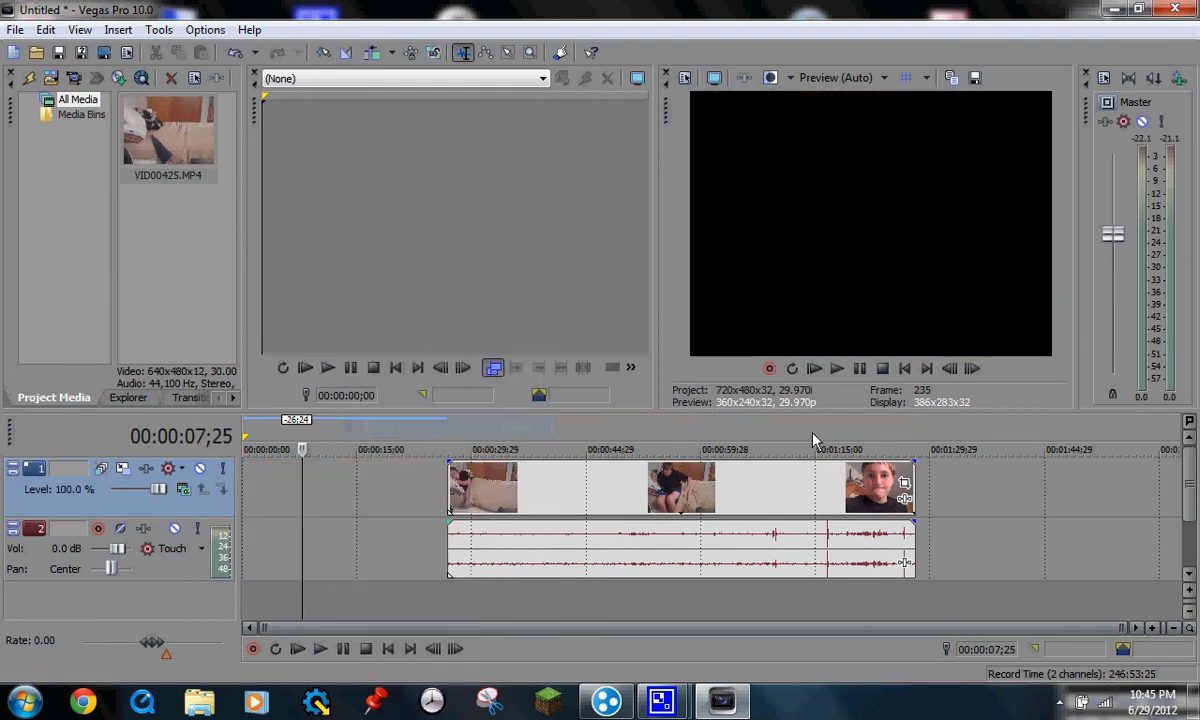
pyautogui.moveTo(717, 490); pyautogui.dragTo(512, 490)
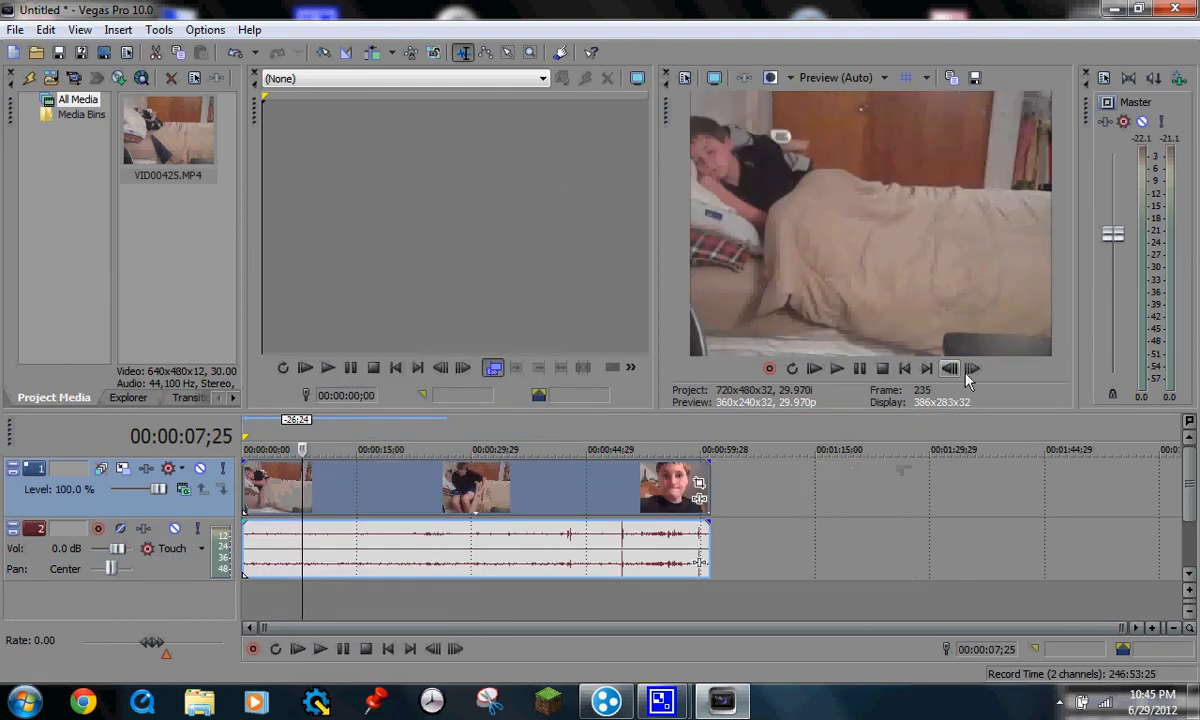
# Play the trimmed clip from the start and split it at 00:00:25;19, while the person is still in bed
pyautogui.click(906, 369)
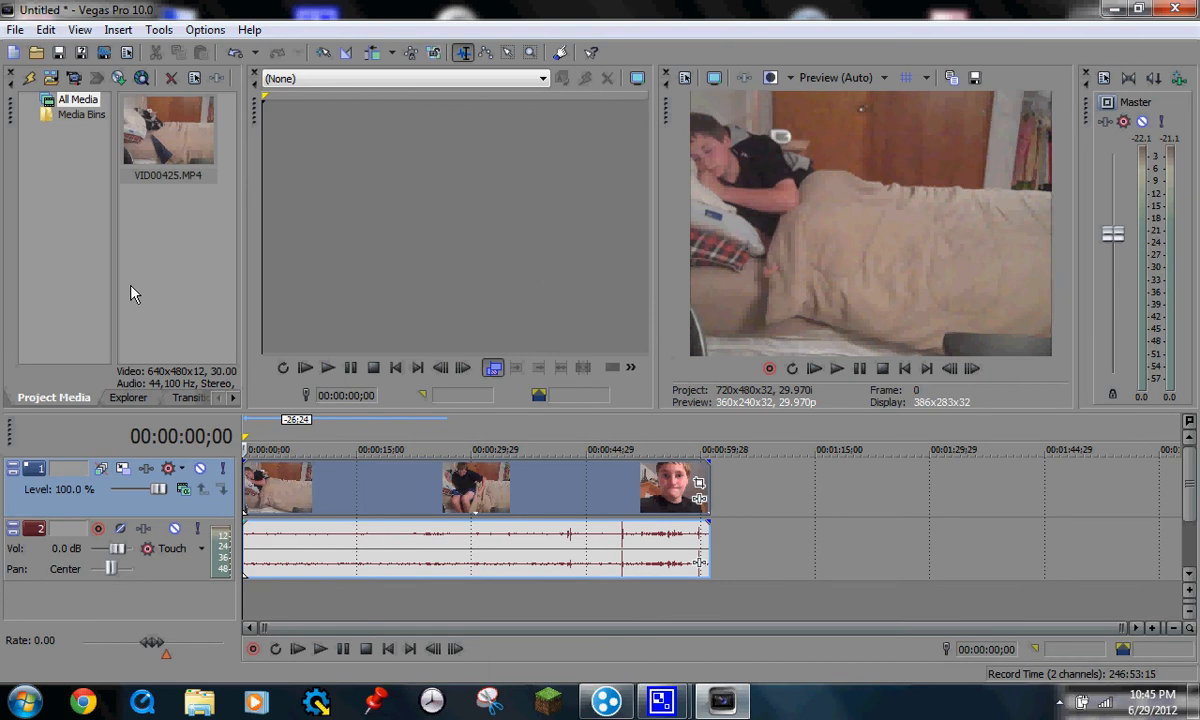
pyautogui.click(837, 368)
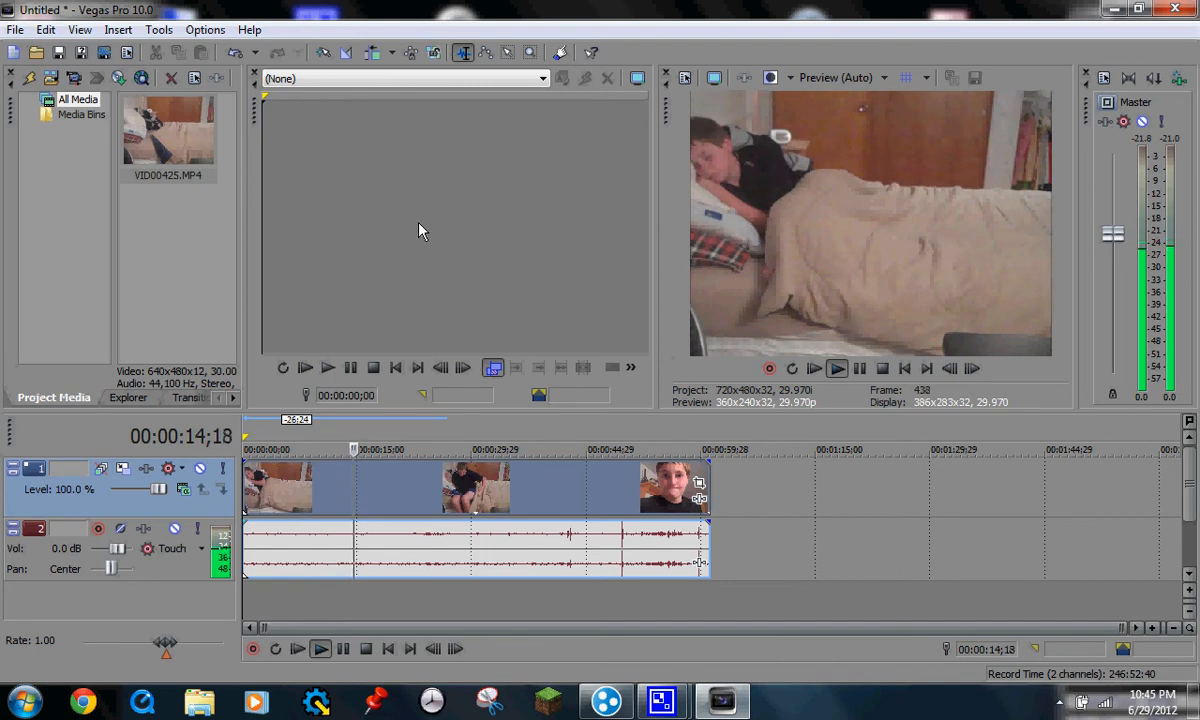
pyautogui.click(860, 369)
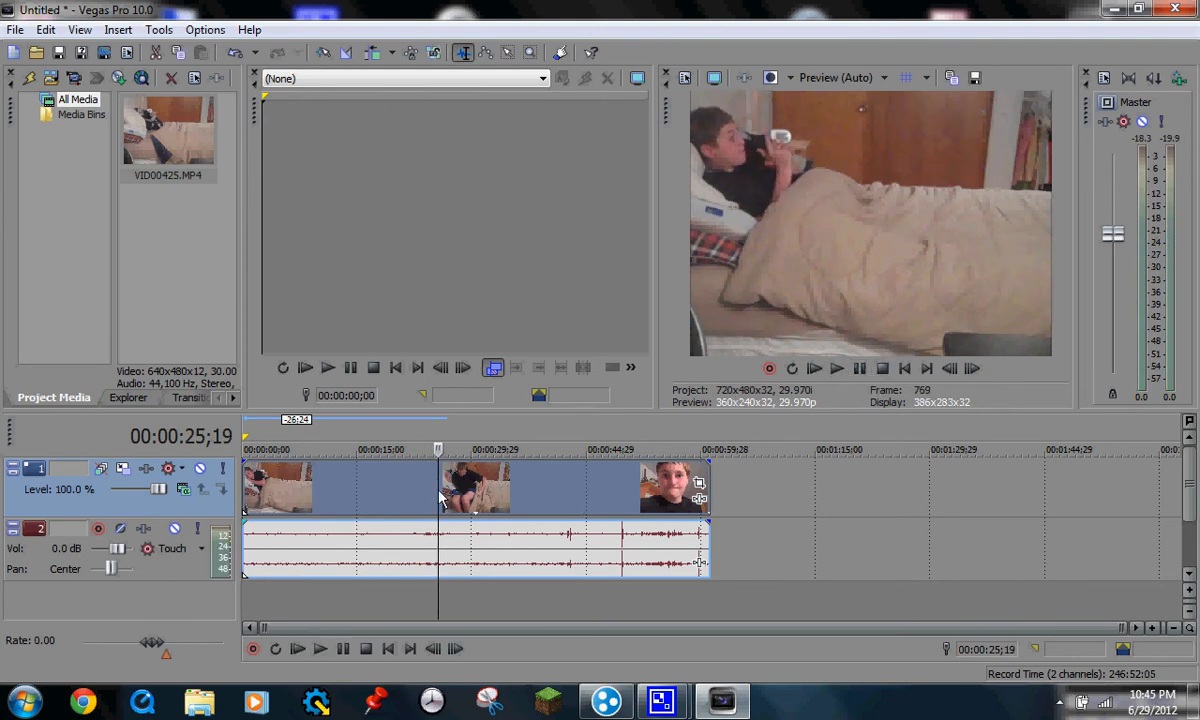
pyautogui.click(46, 30)
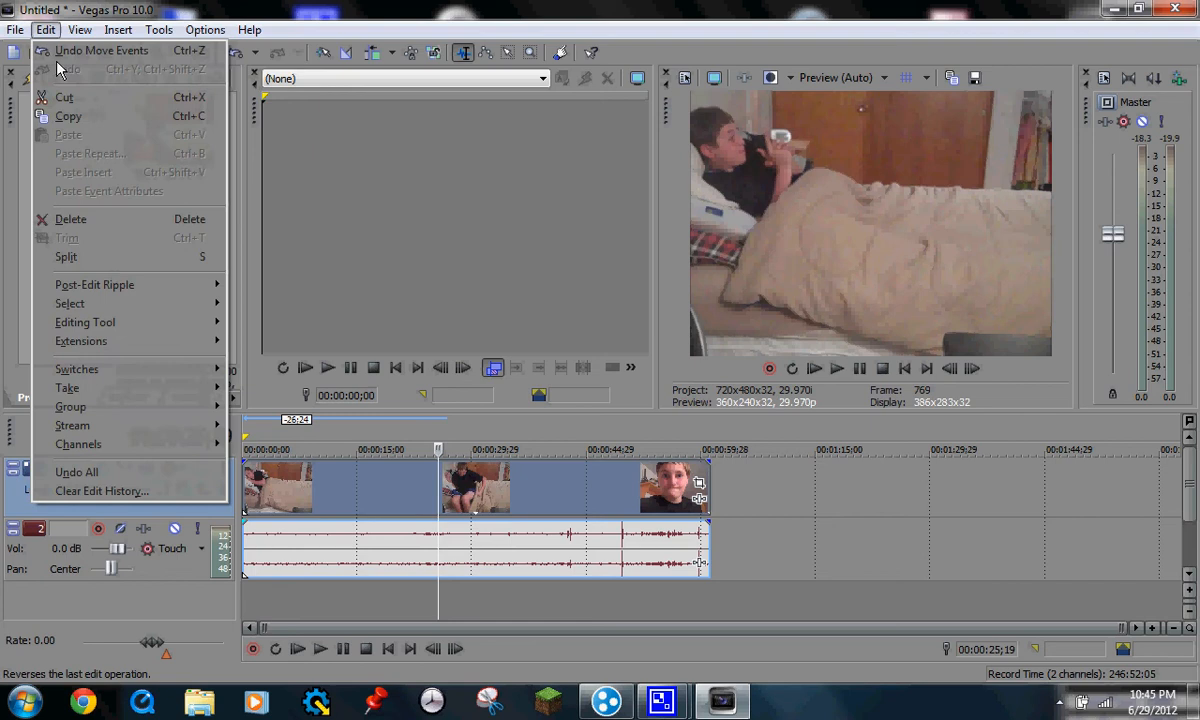
pyautogui.click(100, 257)
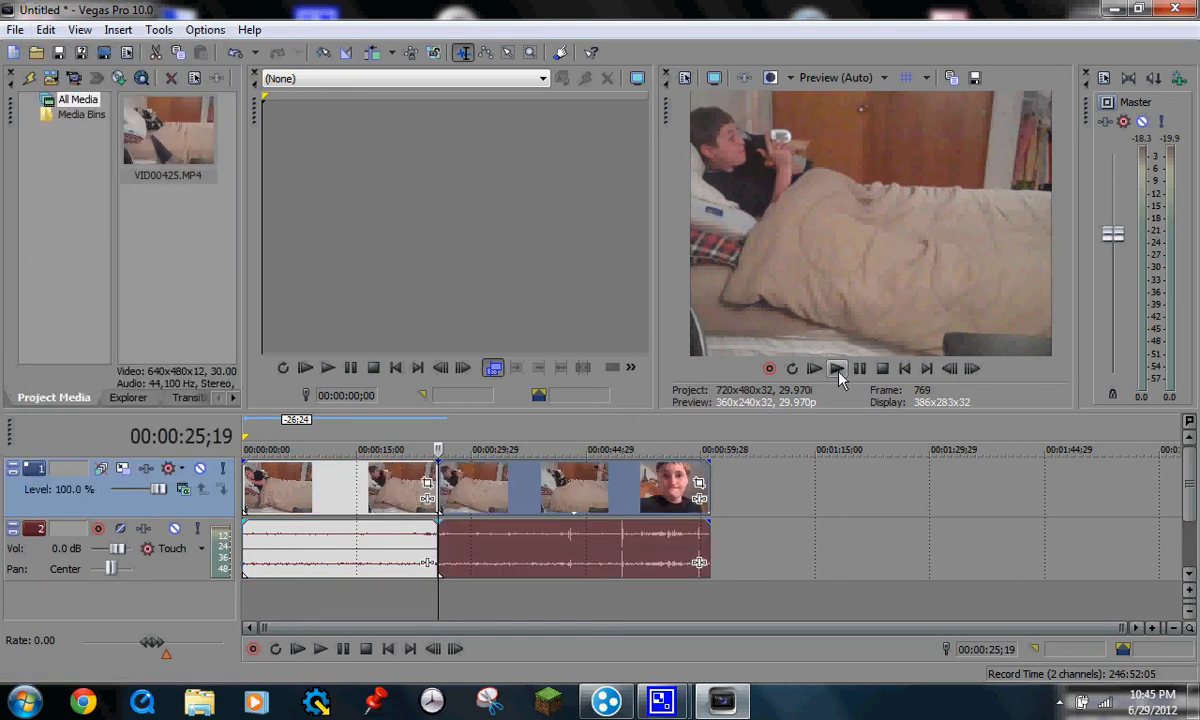
# Play on to the empty-bed footage, step back to before the hand enters the frame, and split the clip at 00:00:41;20
pyautogui.press('space')
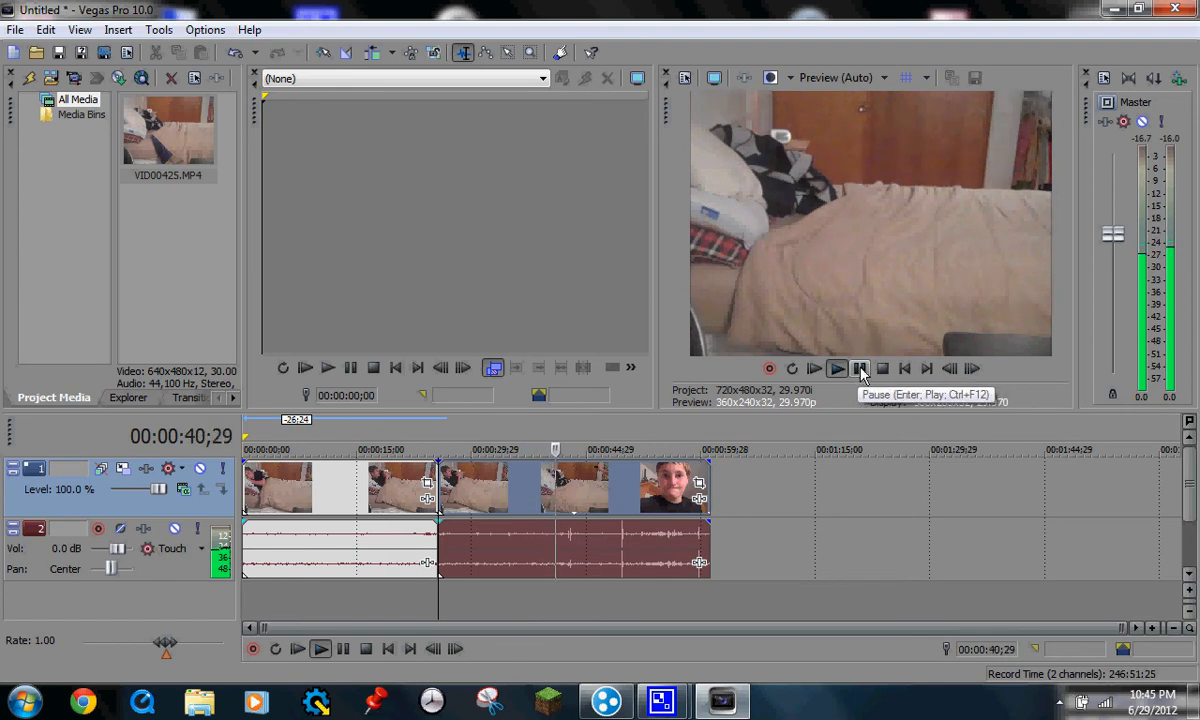
pyautogui.click(858, 370)
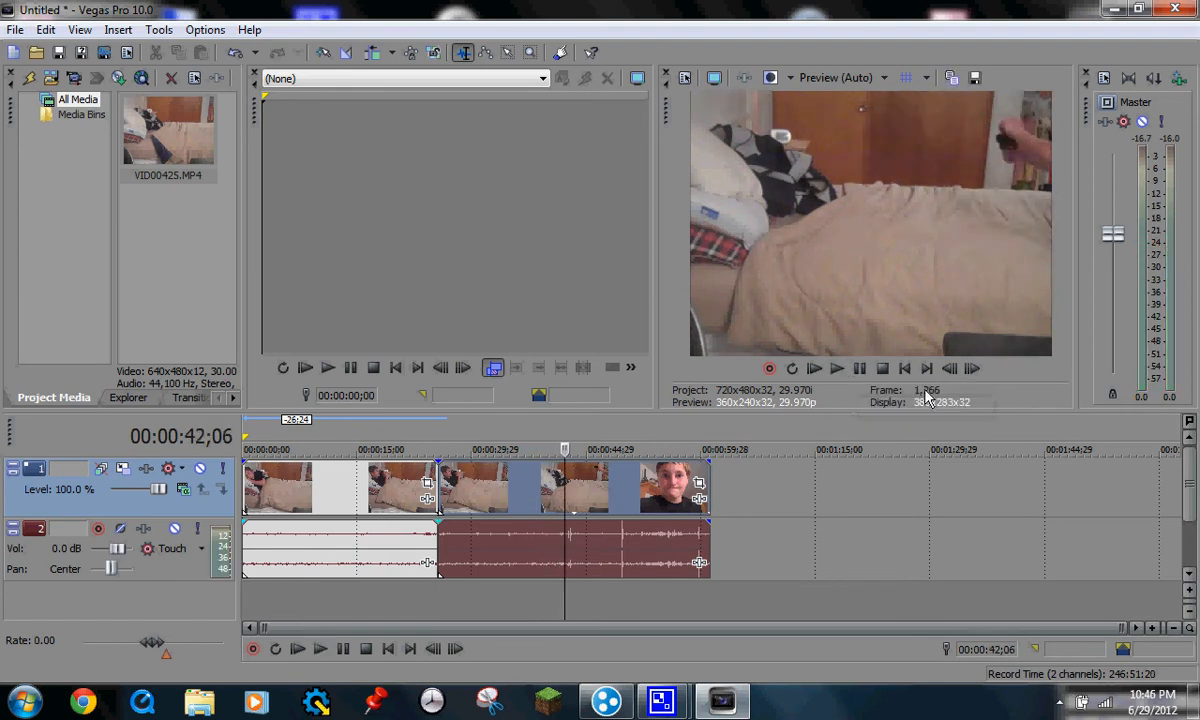
pyautogui.click(950, 368)
pyautogui.click(950, 368)
pyautogui.click(950, 368)
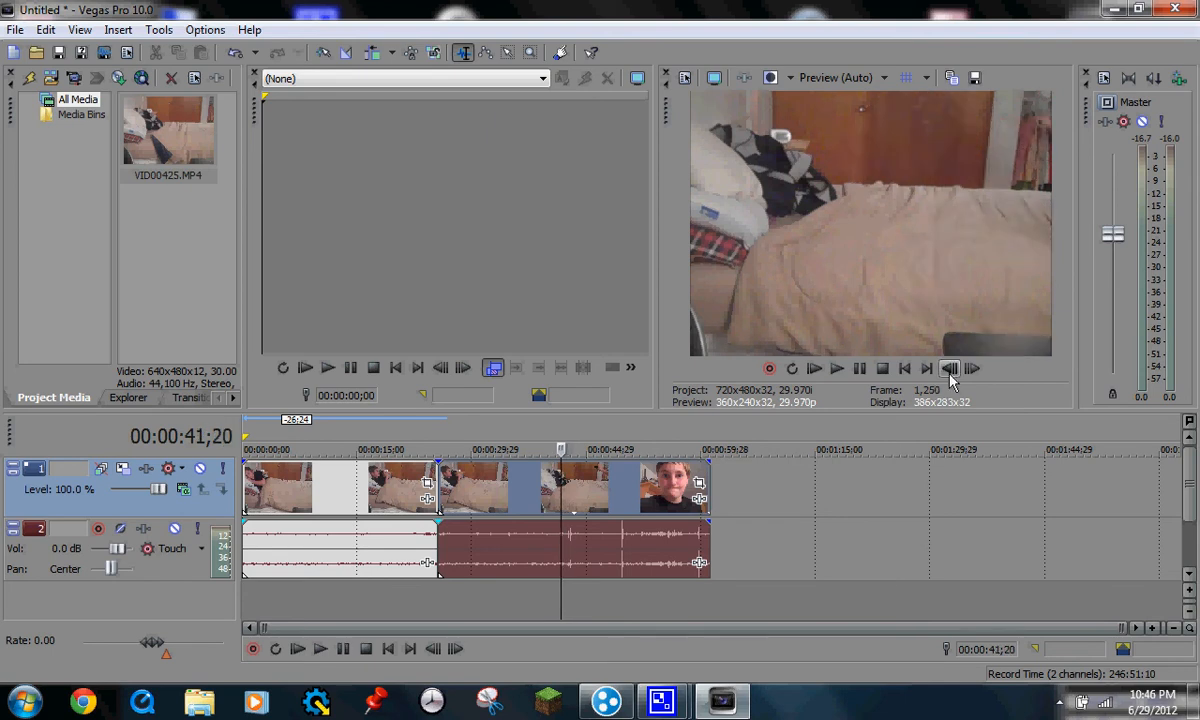
pyautogui.click(563, 509)
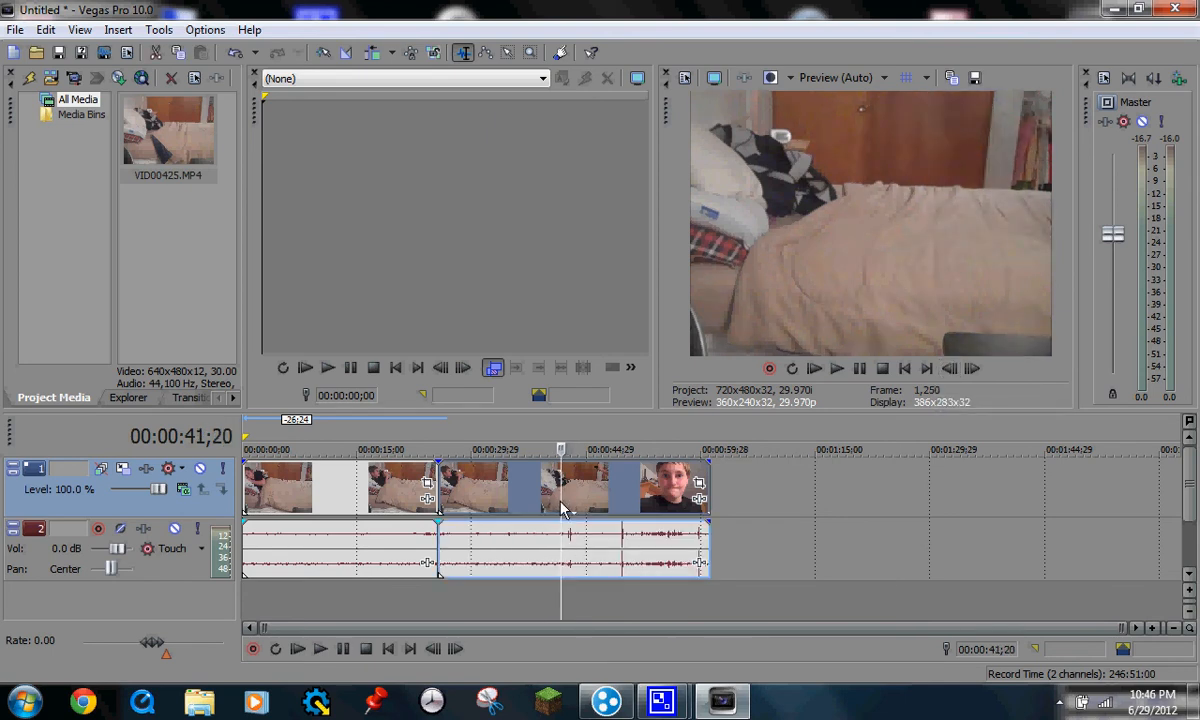
pyautogui.click(45, 29)
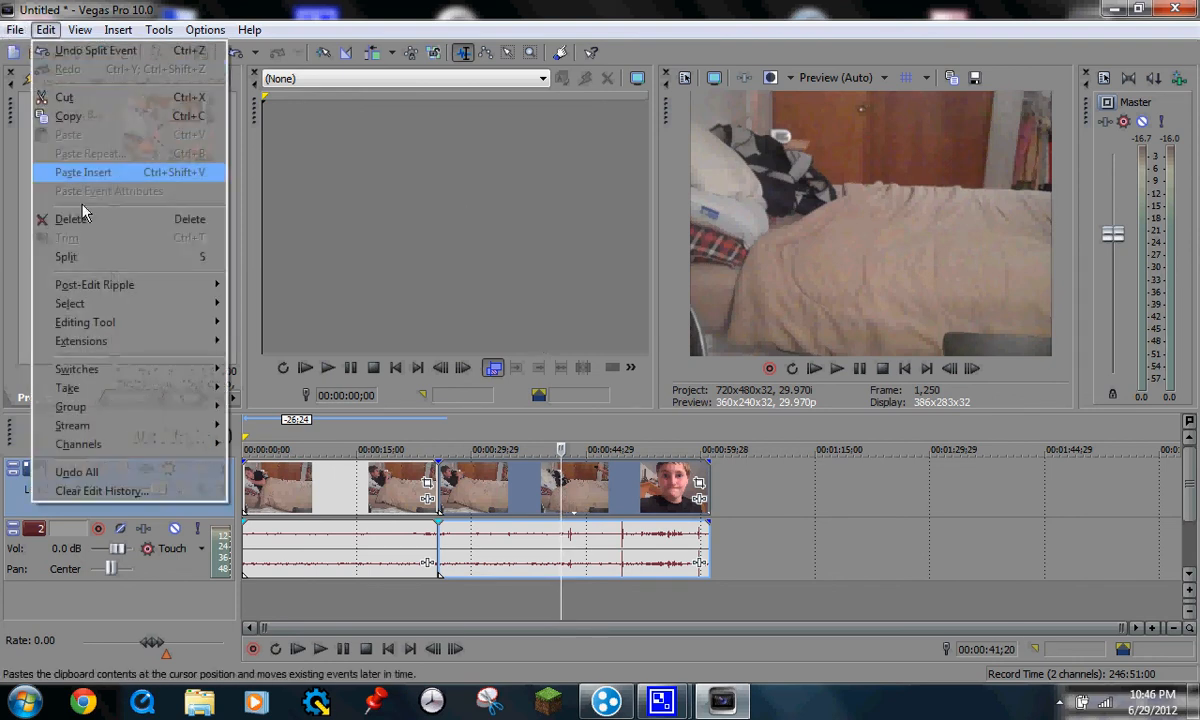
pyautogui.click(95, 252)
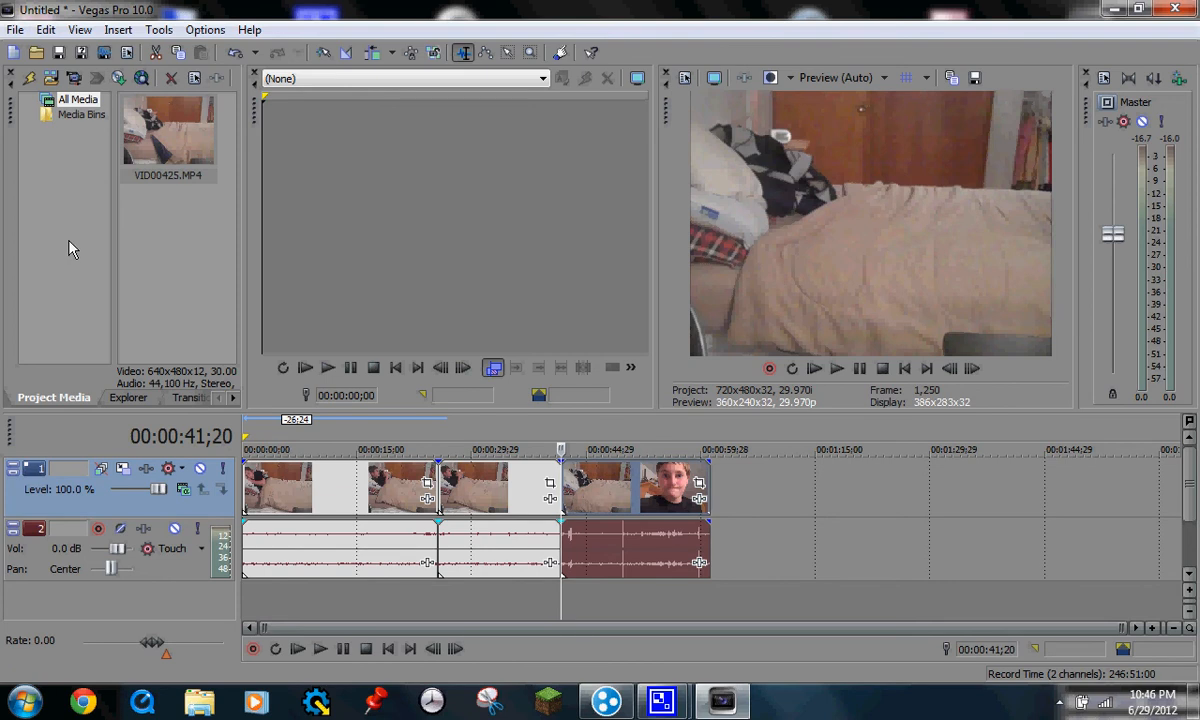
# Delete the middle section between the two splits and move the last clip left to close the gap
pyautogui.click(506, 490)
pyautogui.rightClick(500, 500)
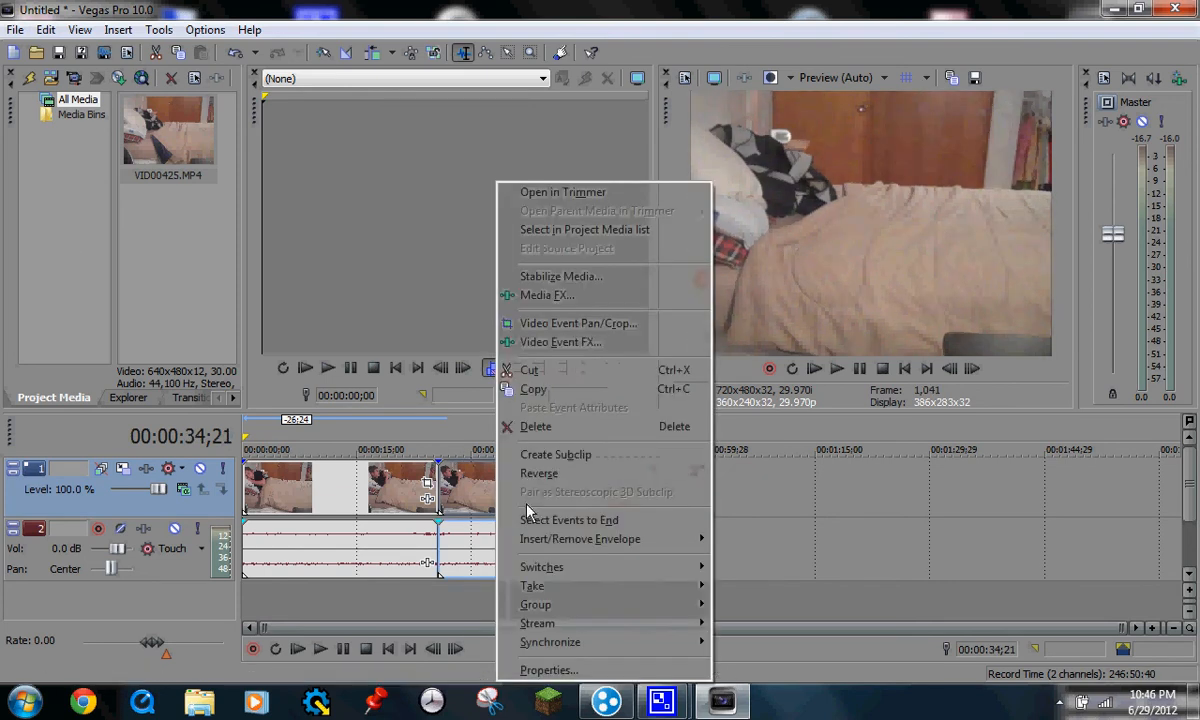
pyautogui.click(536, 423)
pyautogui.moveTo(622, 493); pyautogui.dragTo(497, 503)
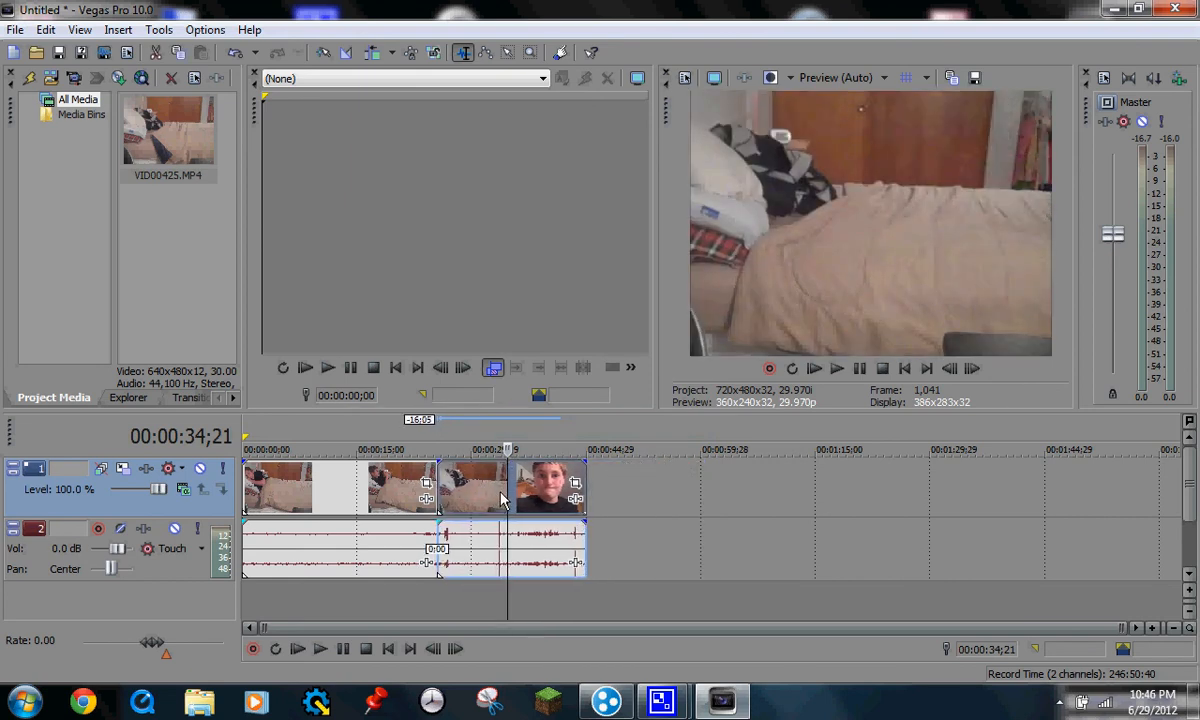
# Fine-align the last clip with the end of the first one and preview the join from 00:00:24;19
pyautogui.scroll(6, 503, 500)
pyautogui.moveTo(545, 505); pyautogui.dragTo(553, 510)
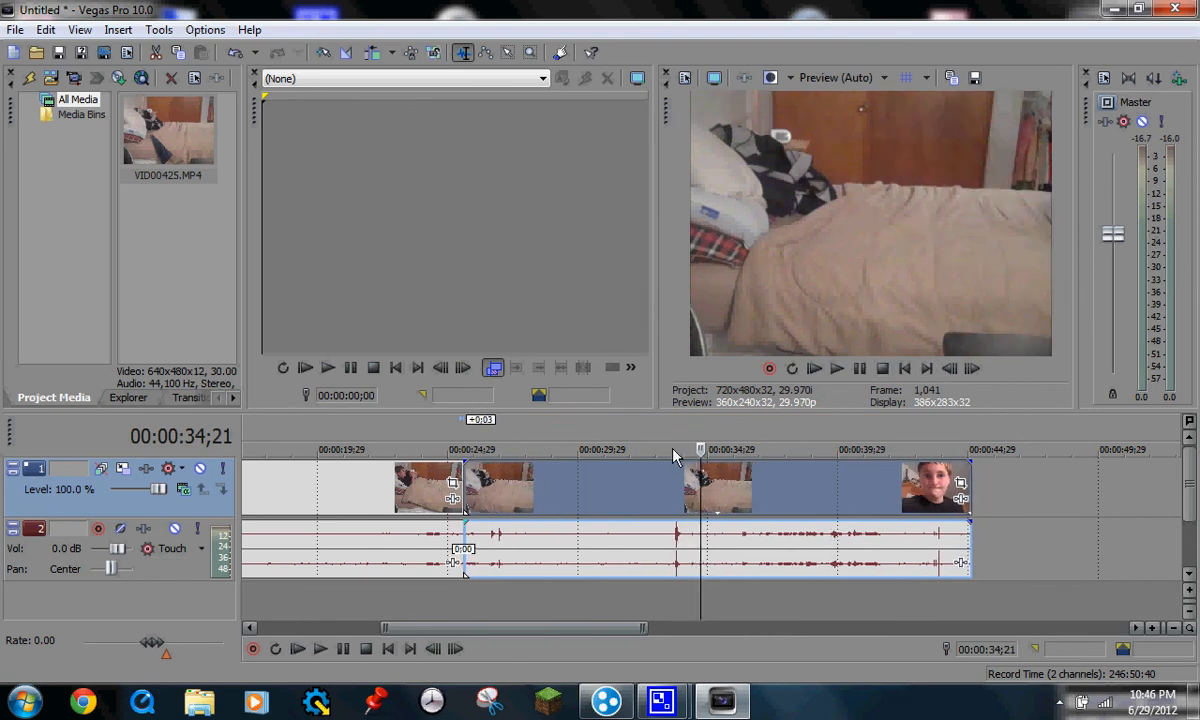
pyautogui.moveTo(700, 458); pyautogui.dragTo(441, 455)
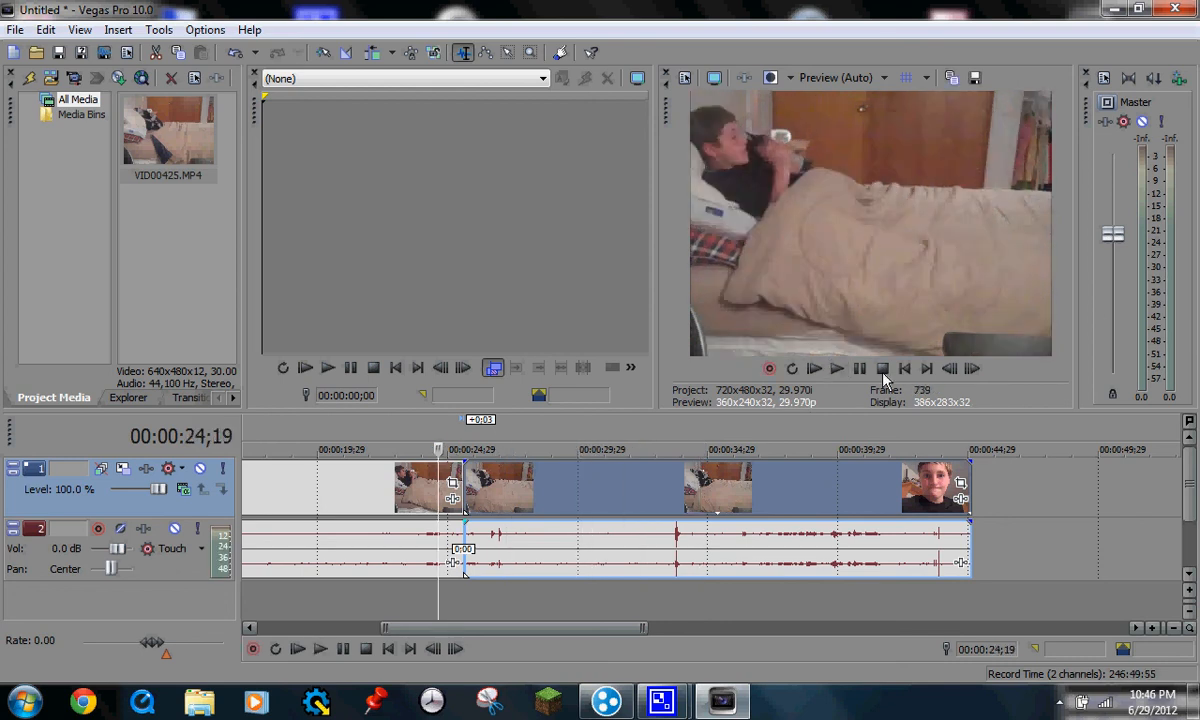
pyautogui.click(840, 370)
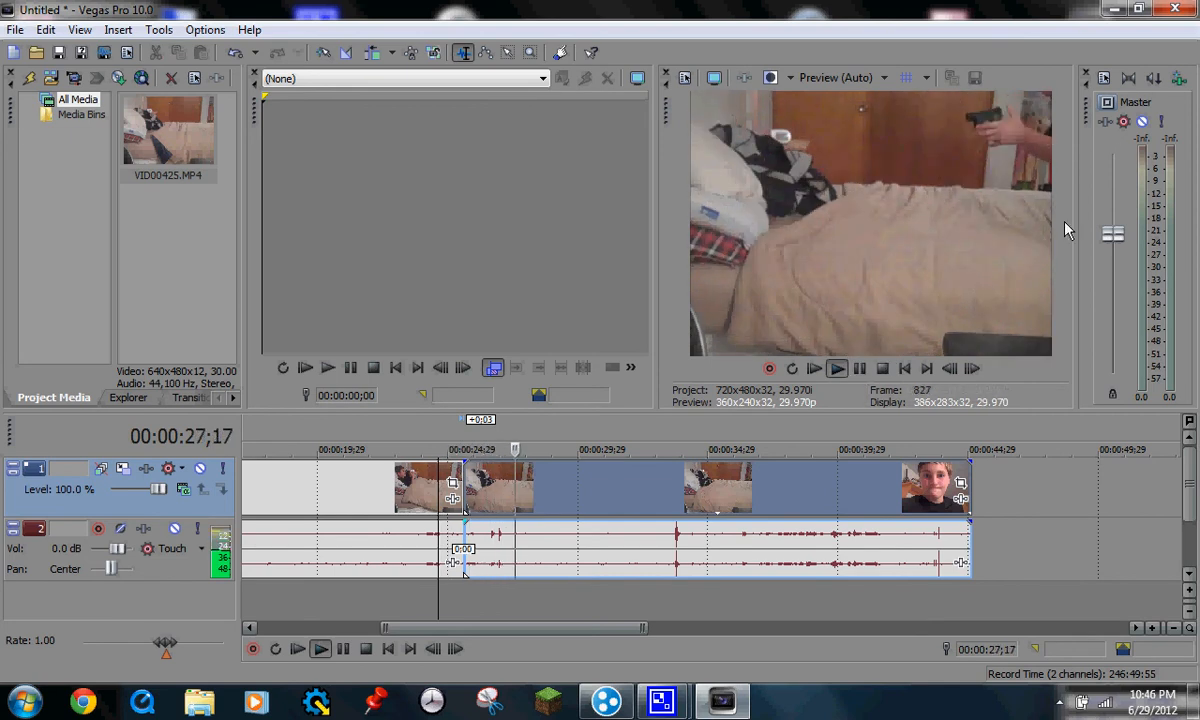
pyautogui.click(861, 369)
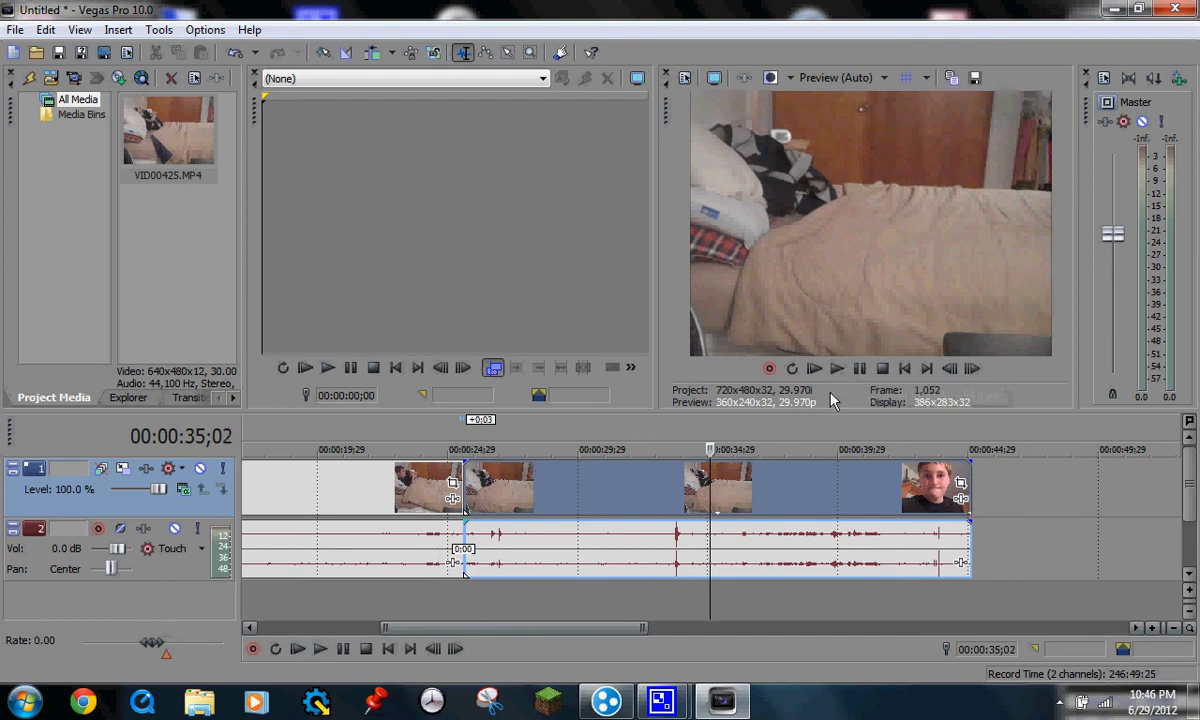
# Split the last clip at 00:00:35;01 and delete everything after the split
pyautogui.click(710, 499)
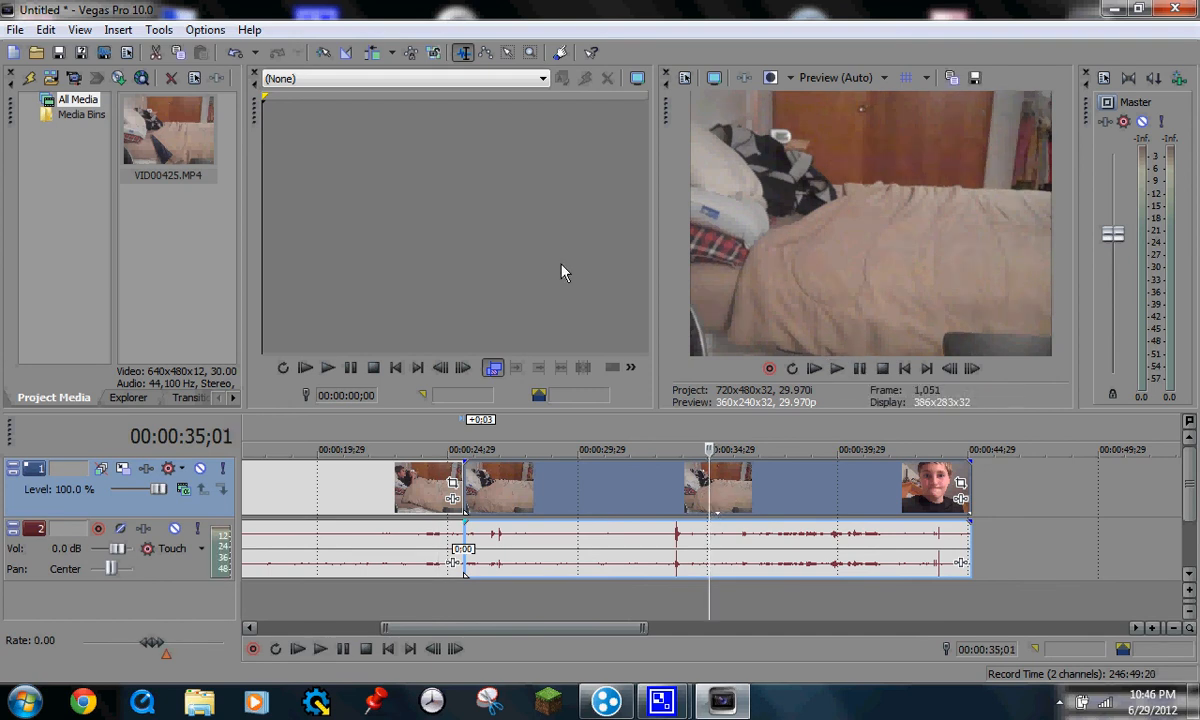
pyautogui.click(46, 29)
pyautogui.click(100, 260)
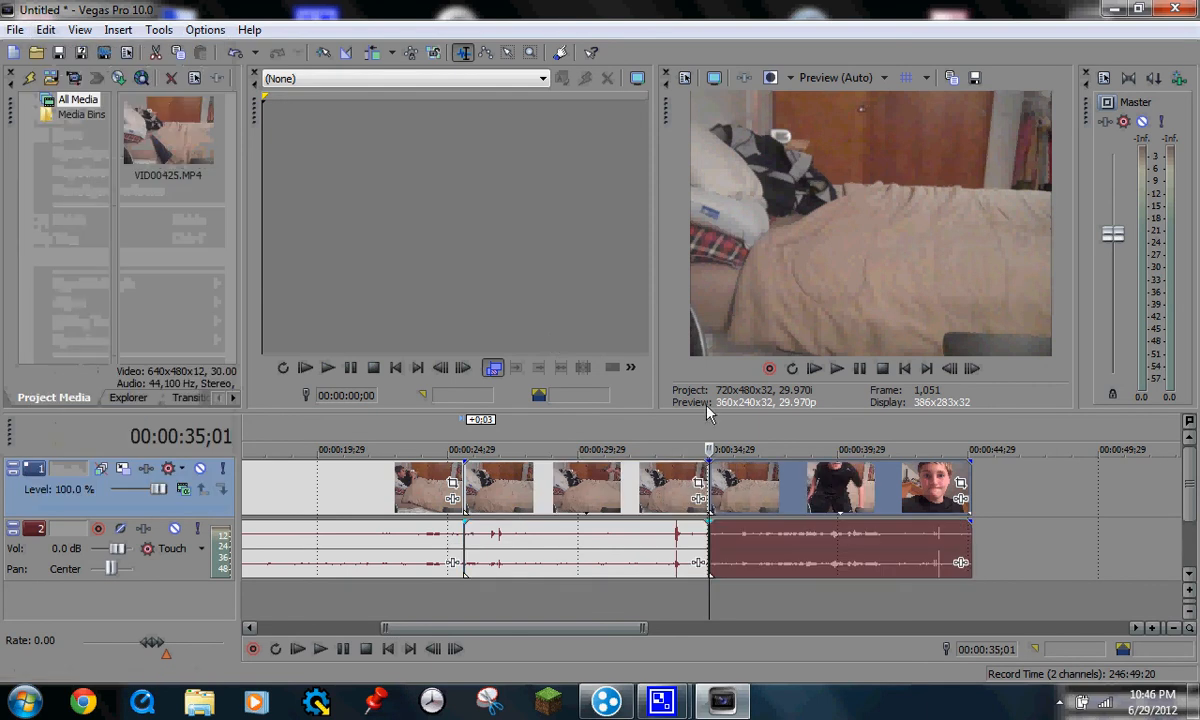
pyautogui.click(796, 490)
pyautogui.rightClick(767, 492)
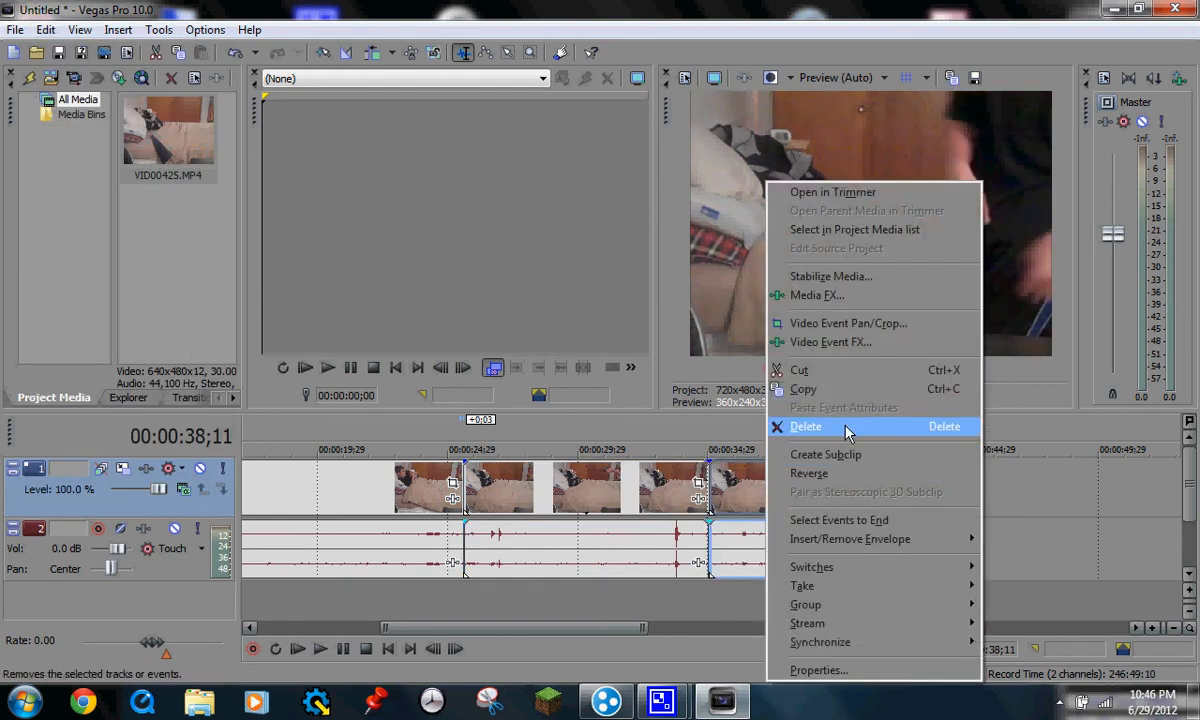
pyautogui.click(846, 429)
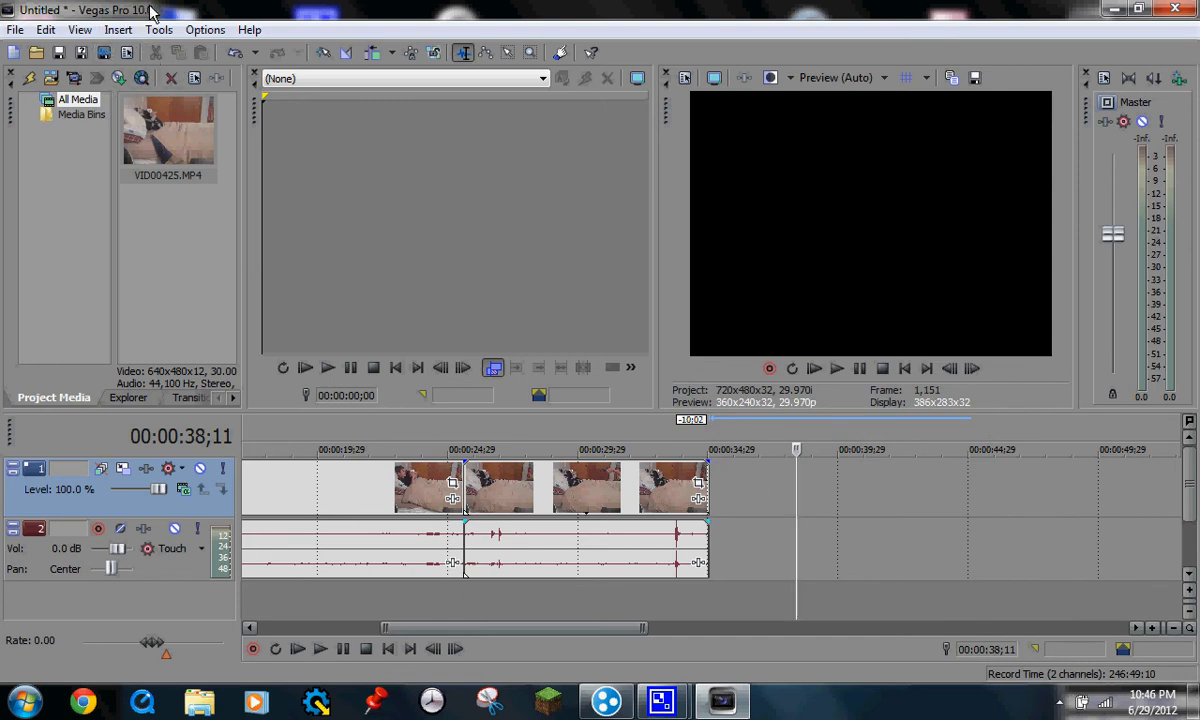
# Insert a new video track above the footage and move the first clip, with the person in bed, onto it
pyautogui.click(116, 31)
pyautogui.click(135, 116)
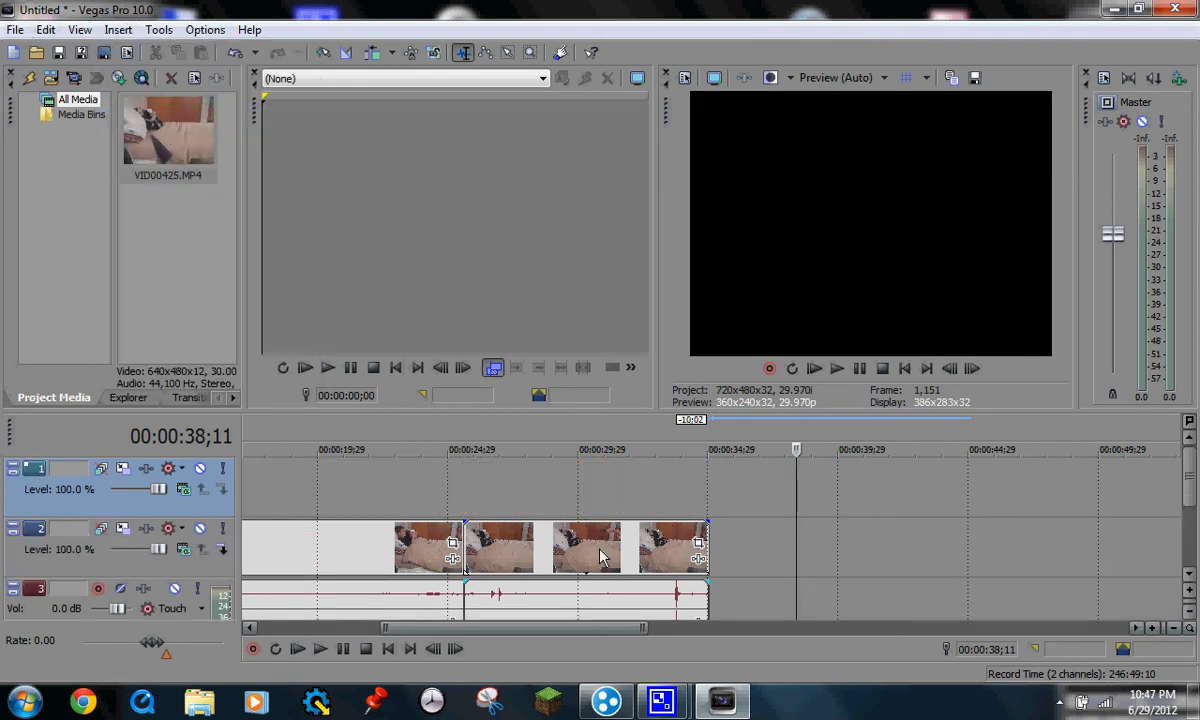
pyautogui.moveTo(599, 557); pyautogui.dragTo(612, 560)
pyautogui.click(399, 567)
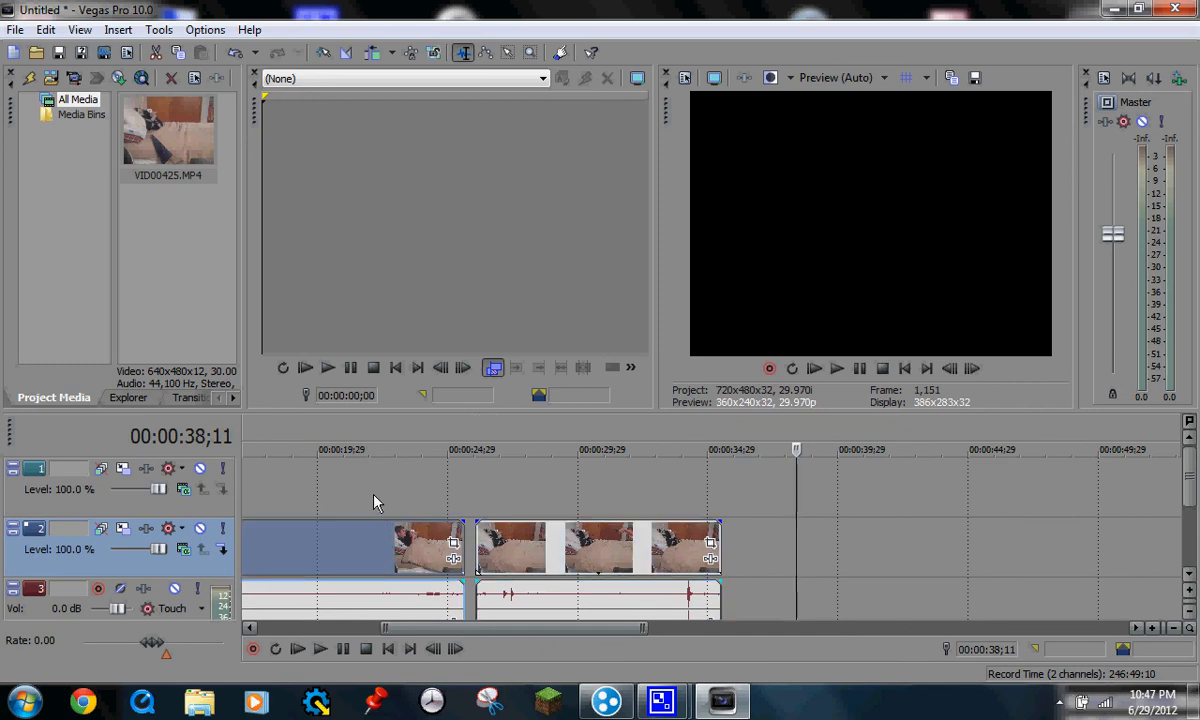
pyautogui.moveTo(374, 548); pyautogui.dragTo(374, 490)
# Move the empty-bed clip to the timeline start beneath the other clip and mark a loop region from 00:00:09;14 to 00:00:10;23
pyautogui.click(478, 553)
pyautogui.moveTo(478, 553); pyautogui.dragTo(193, 540)
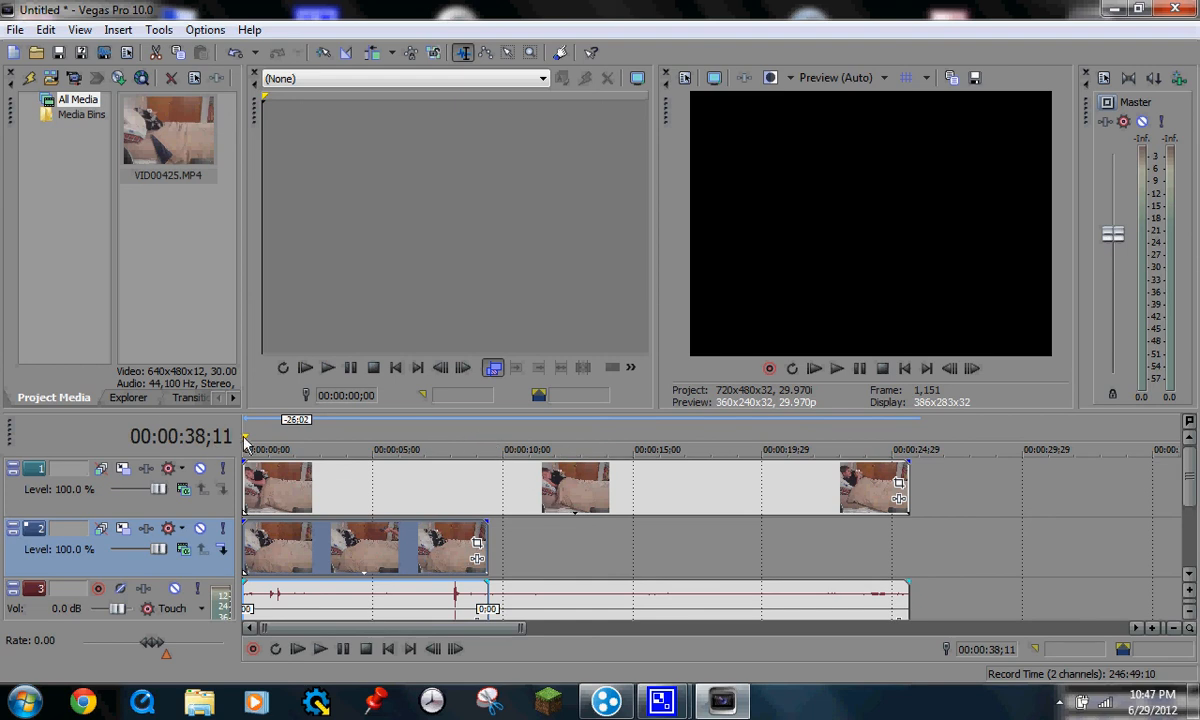
pyautogui.moveTo(352, 459); pyautogui.dragTo(489, 472)
pyautogui.moveTo(252, 441); pyautogui.dragTo(521, 447)
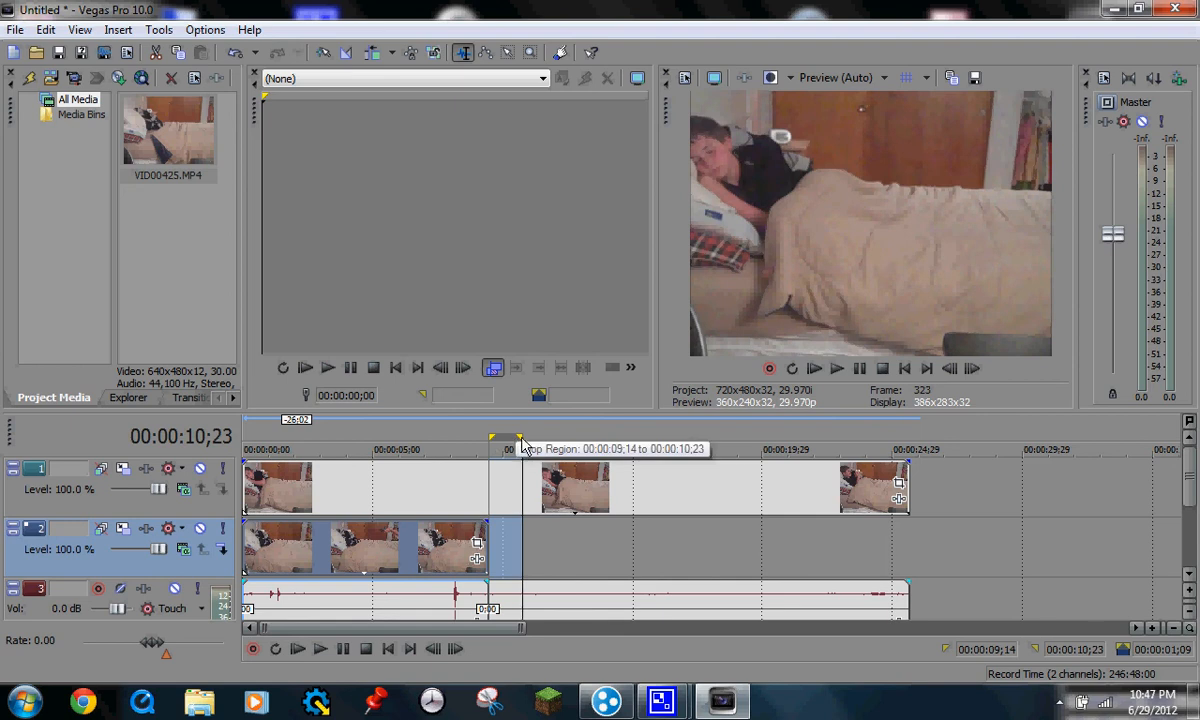
# Extend the loop region's end to the top clip's end at 00:00:25;19 and shift the whole region to the timeline start
pyautogui.moveTo(520, 445); pyautogui.dragTo(583, 450)
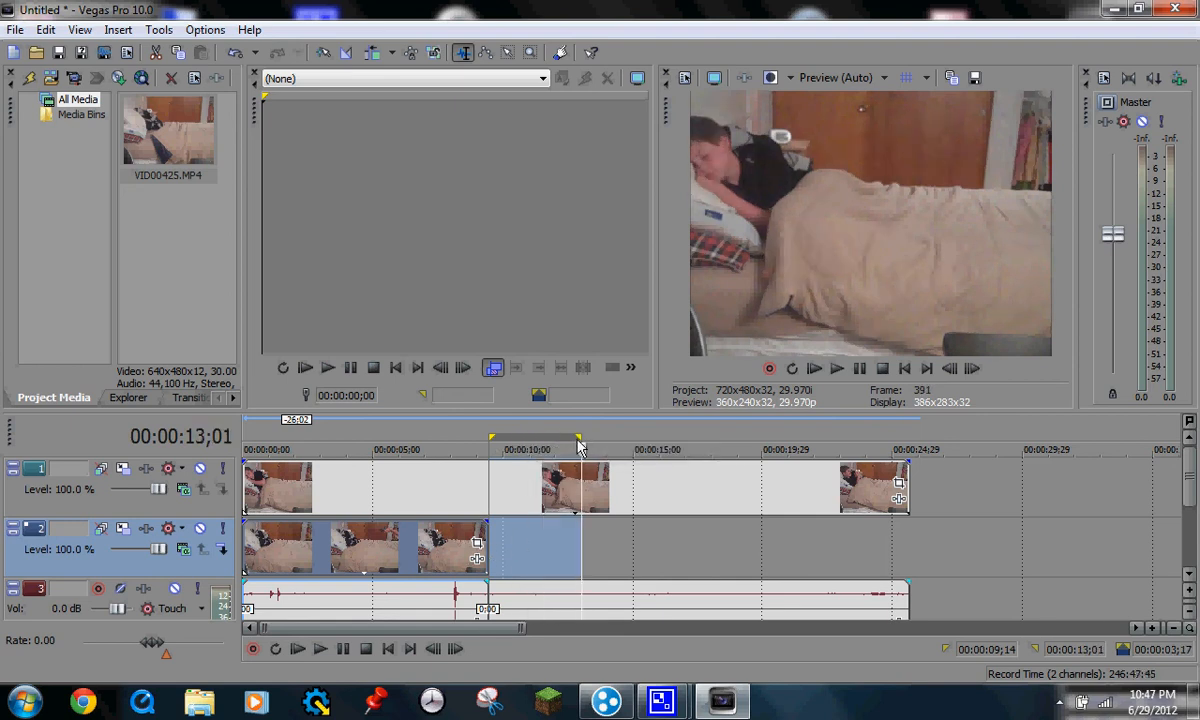
pyautogui.moveTo(597, 442); pyautogui.dragTo(906, 458)
pyautogui.scroll(2, 930, 490)
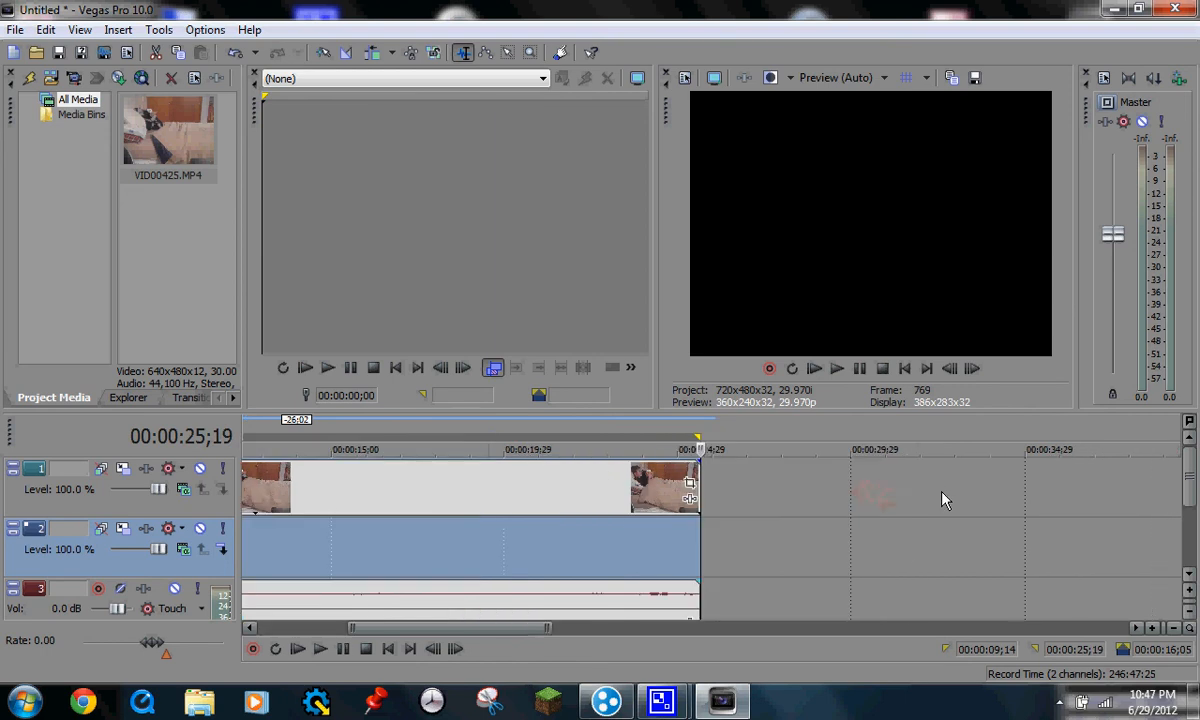
pyautogui.scroll(-2, 700, 515)
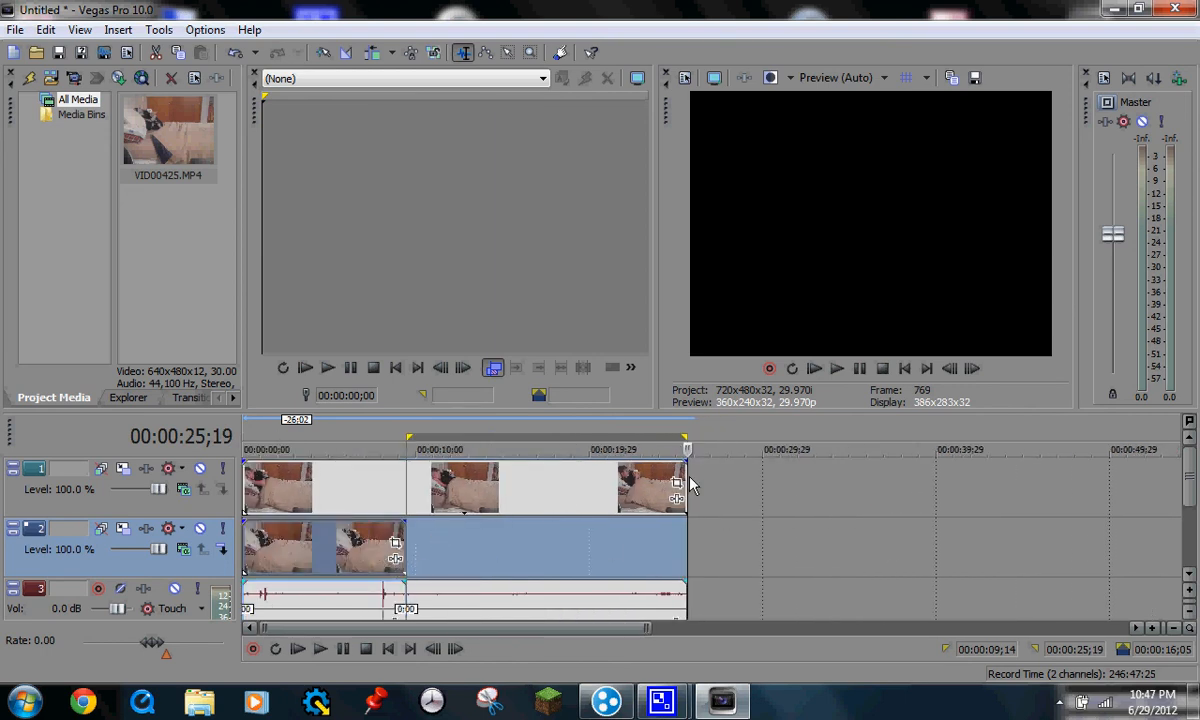
pyautogui.moveTo(647, 439); pyautogui.dragTo(282, 443)
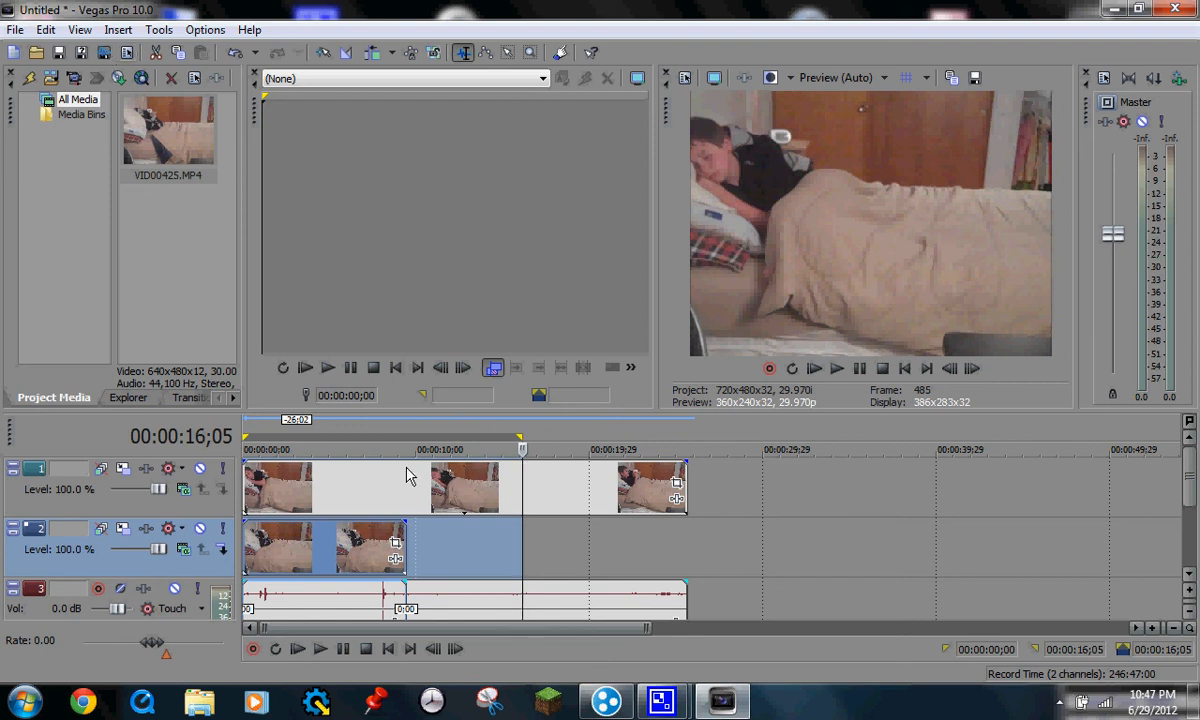
# Split the track 1 clip at 00:00:16;04, by the end of the loop region
pyautogui.click(46, 29)
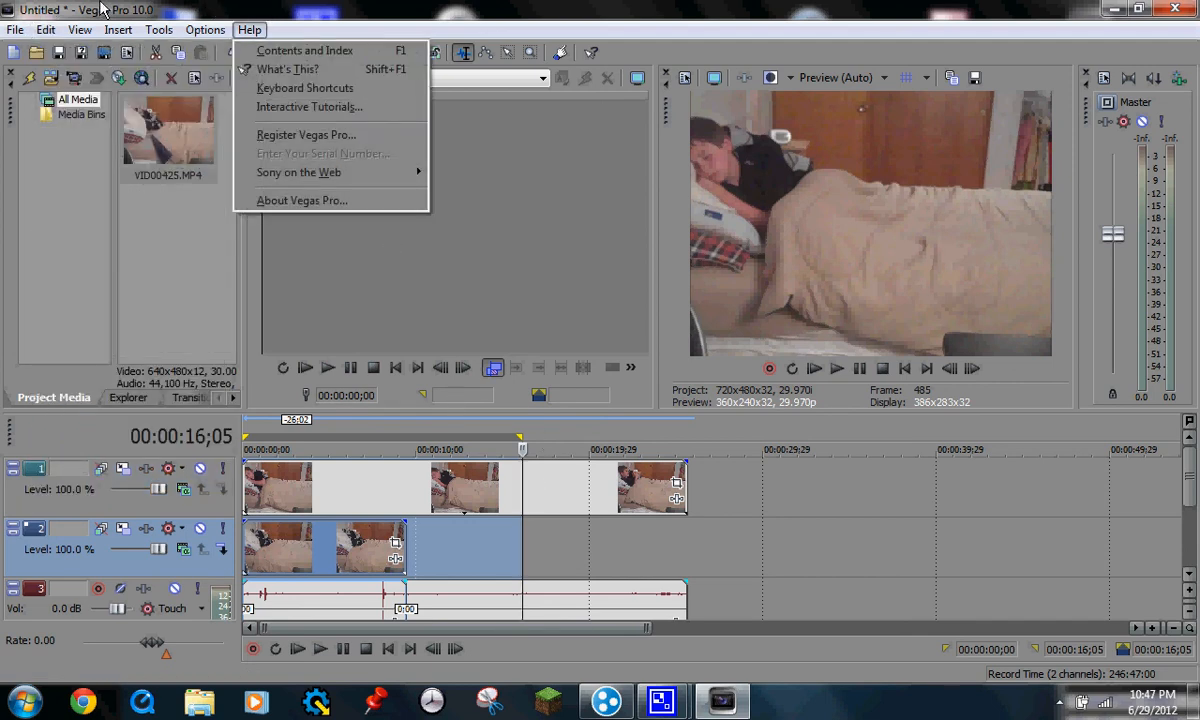
pyautogui.click(101, 8)
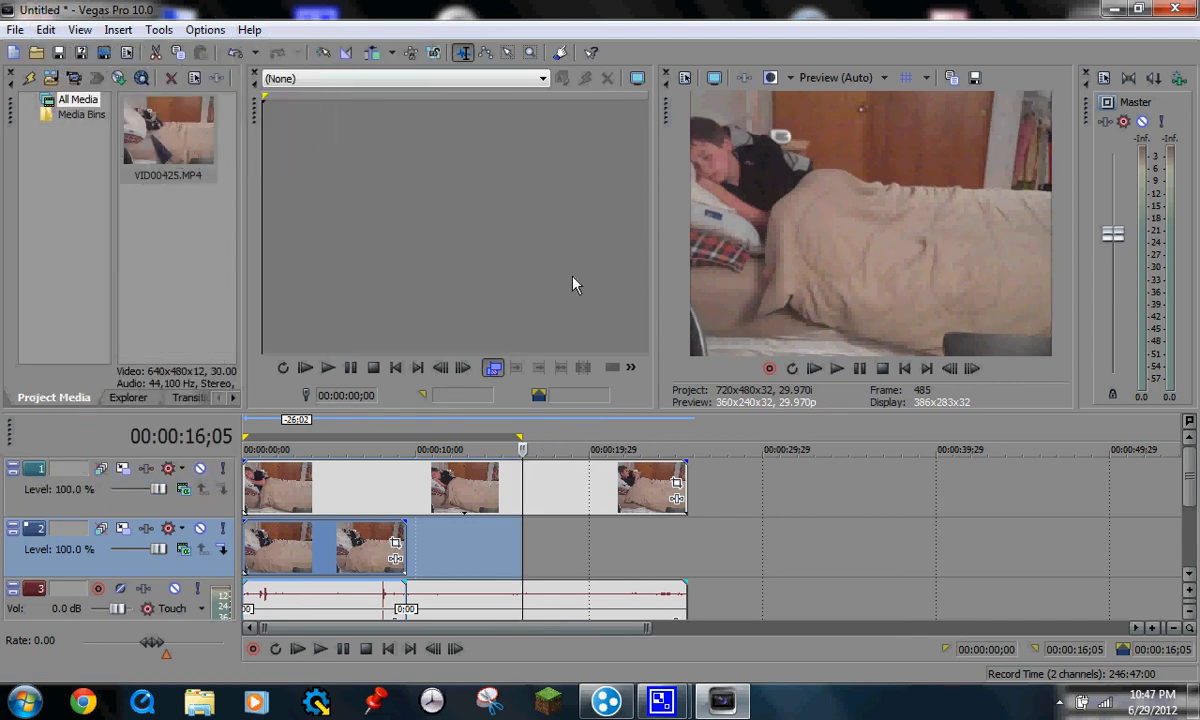
pyautogui.click(526, 506)
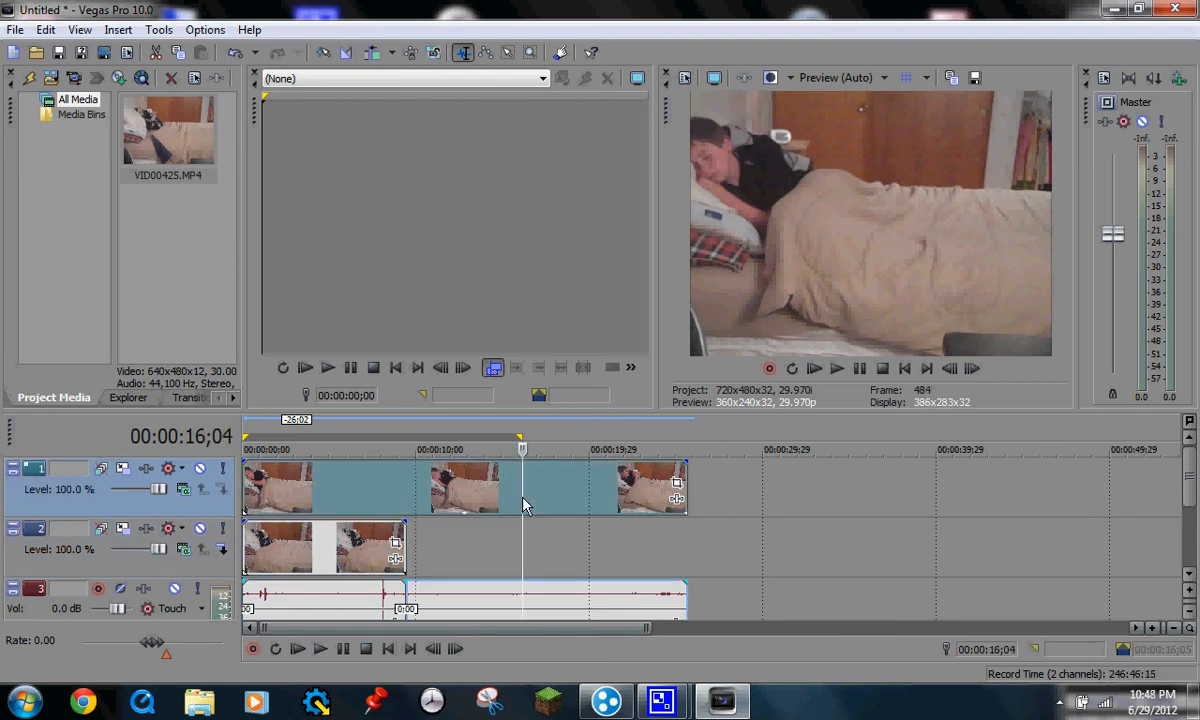
pyautogui.click(45, 30)
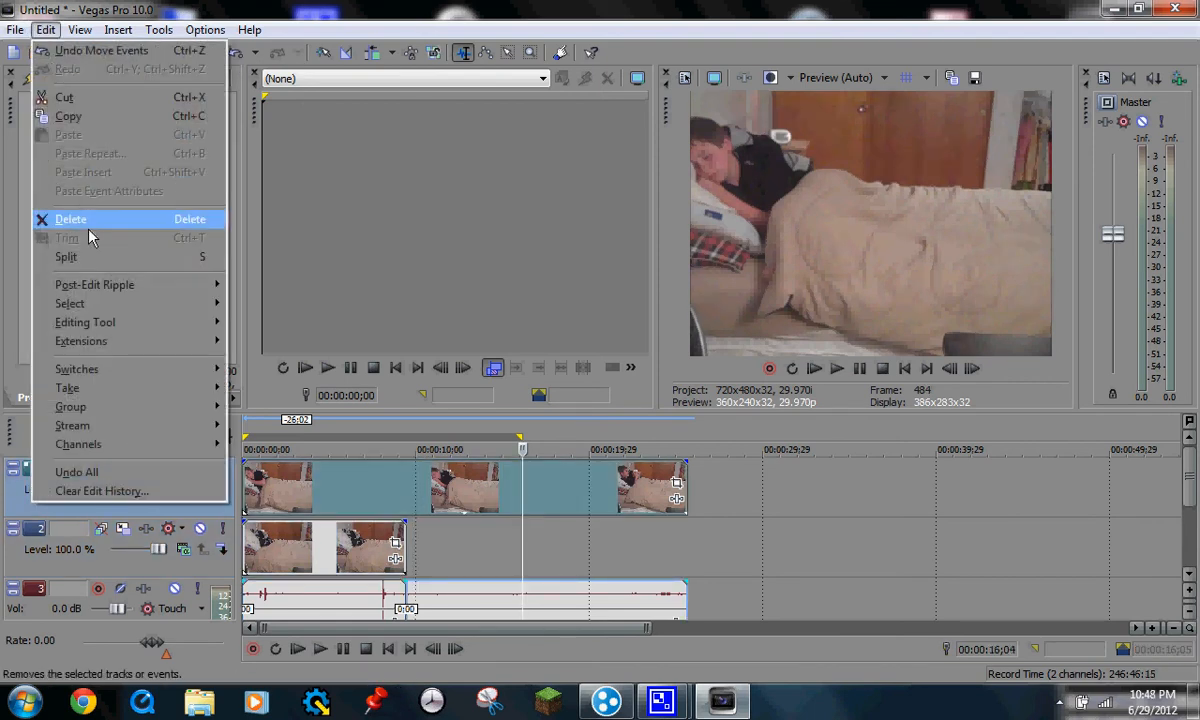
pyautogui.click(92, 250)
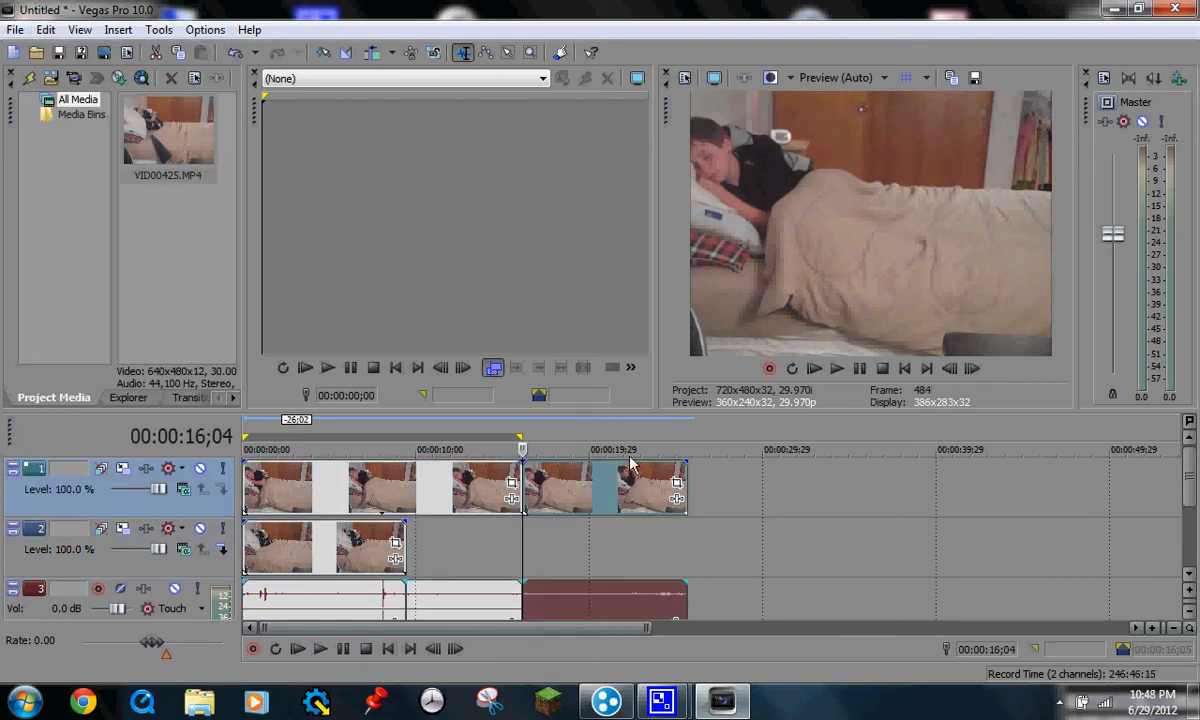
# Delete the first part of the split track 1 clip and move the remaining part to the timeline start
pyautogui.click(466, 491)
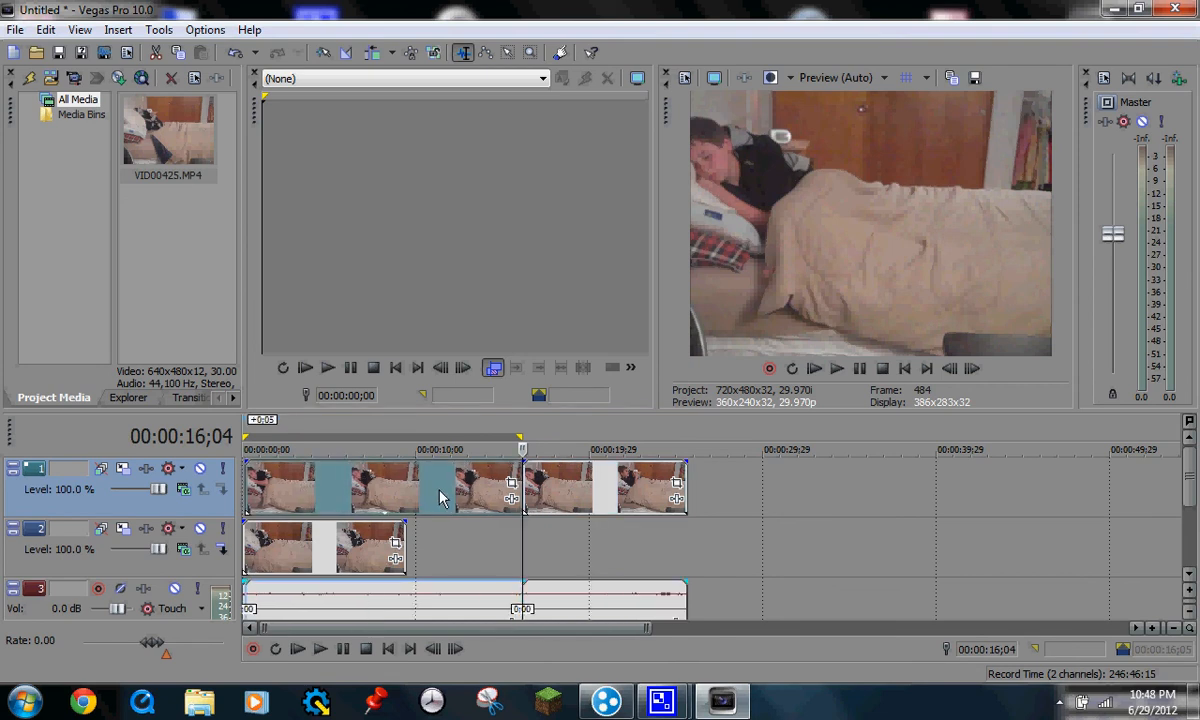
pyautogui.rightClick(440, 496)
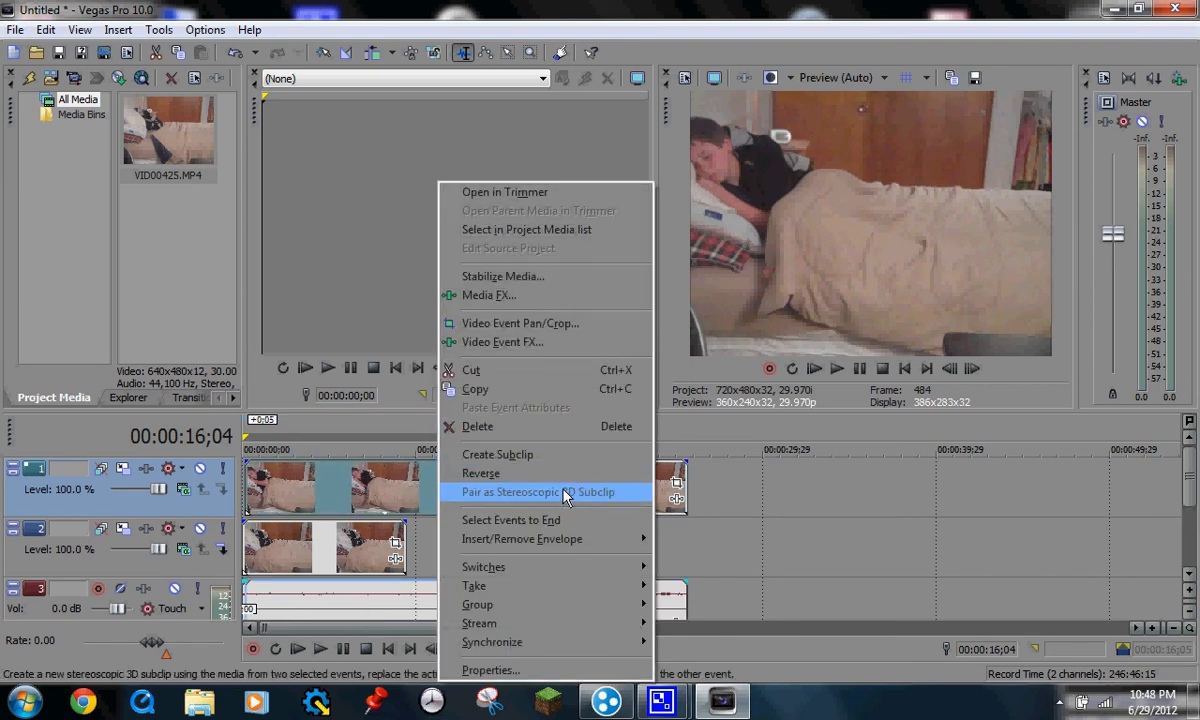
pyautogui.click(479, 426)
pyautogui.moveTo(579, 490); pyautogui.dragTo(282, 497)
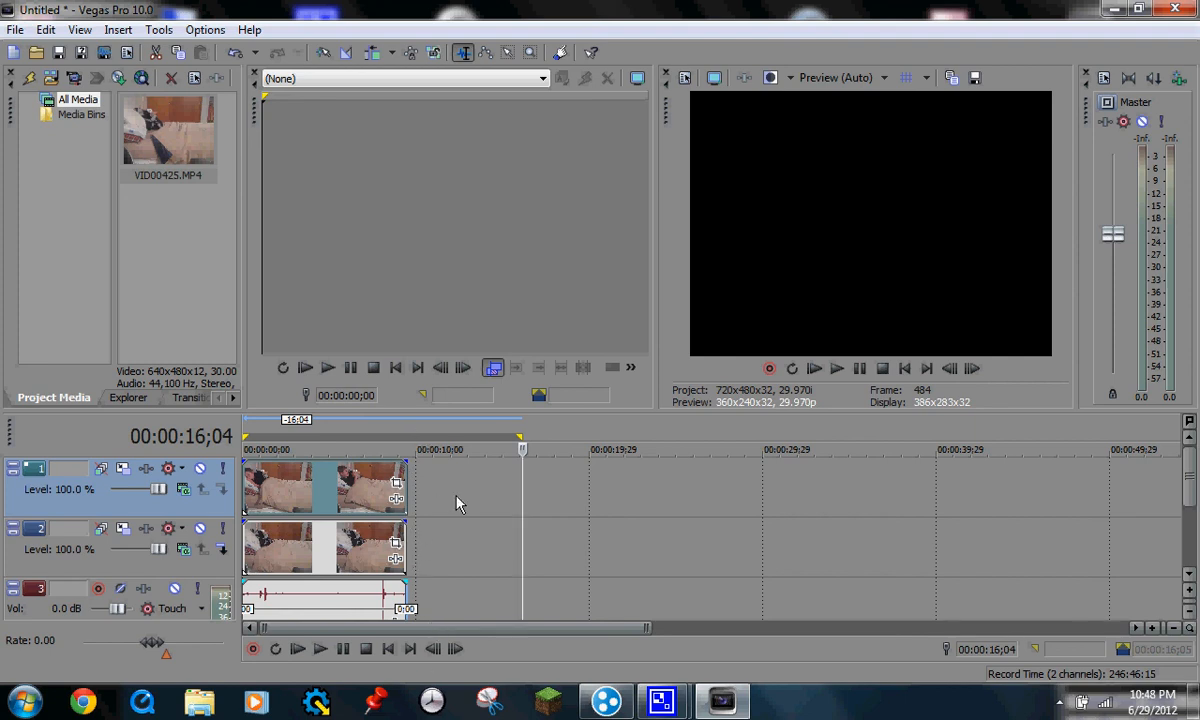
# Step the playhead to the end of the track 2 clip at 00:00:09;13 and split the track 1 clip there
pyautogui.scroll(5, 440, 500)
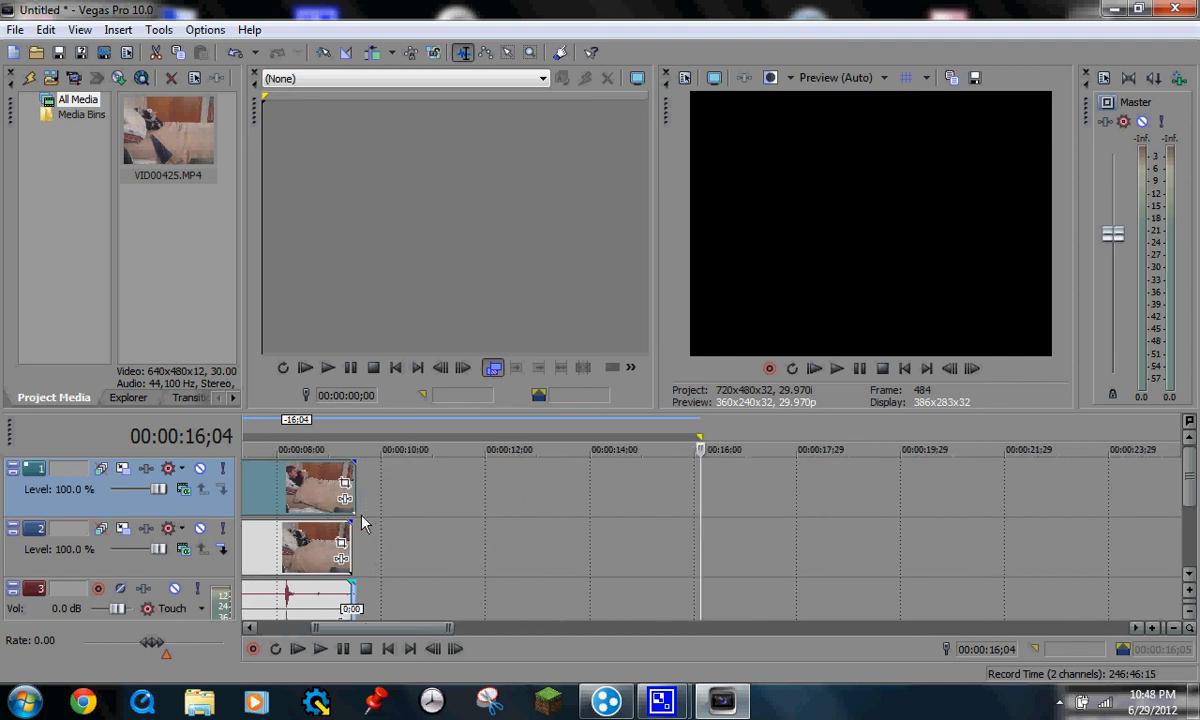
pyautogui.moveTo(702, 450); pyautogui.dragTo(615, 455)
pyautogui.moveTo(509, 455); pyautogui.dragTo(319, 453)
pyautogui.click(974, 370)
pyautogui.click(976, 374)
pyautogui.click(976, 374)
pyautogui.click(976, 374)
pyautogui.click(976, 374)
pyautogui.scroll(3, 835, 489)
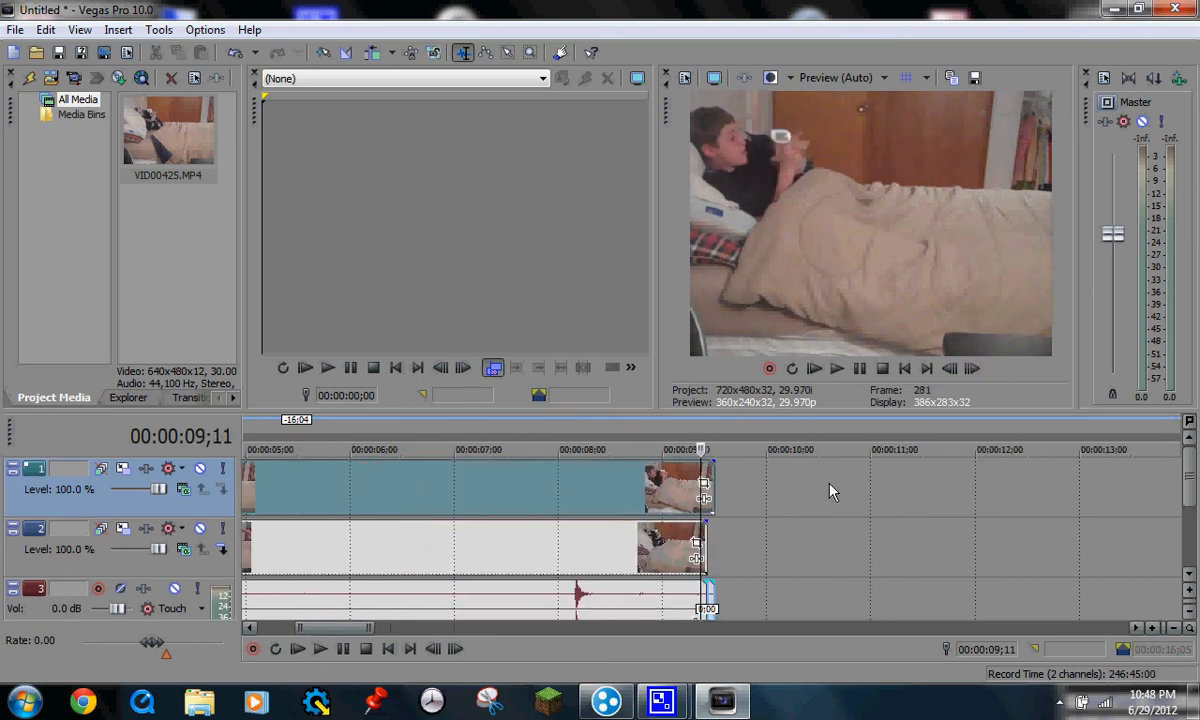
pyautogui.click(972, 369)
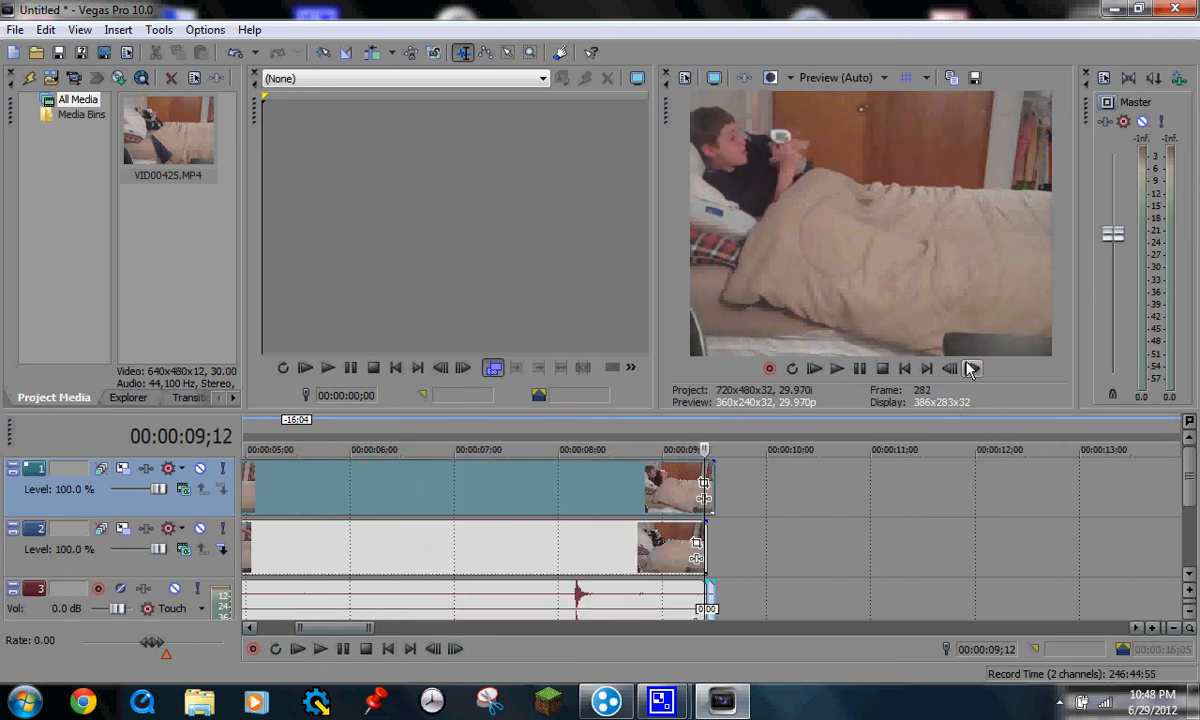
pyautogui.click(972, 369)
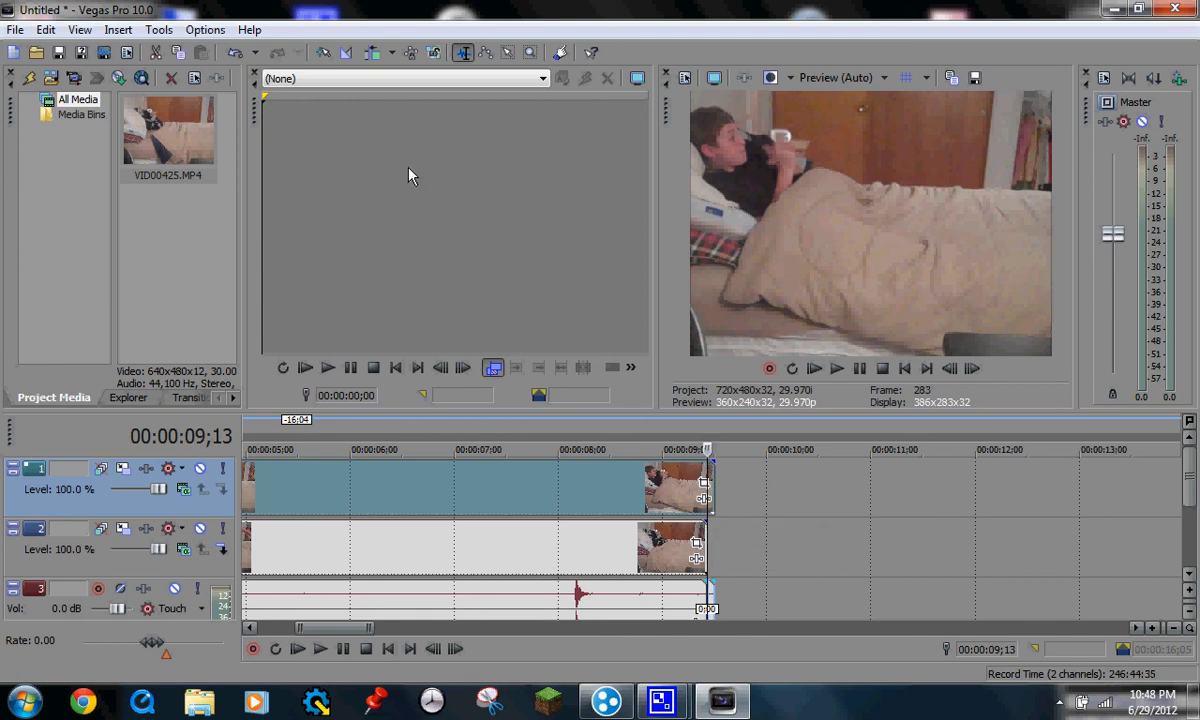
pyautogui.click(46, 29)
pyautogui.click(76, 257)
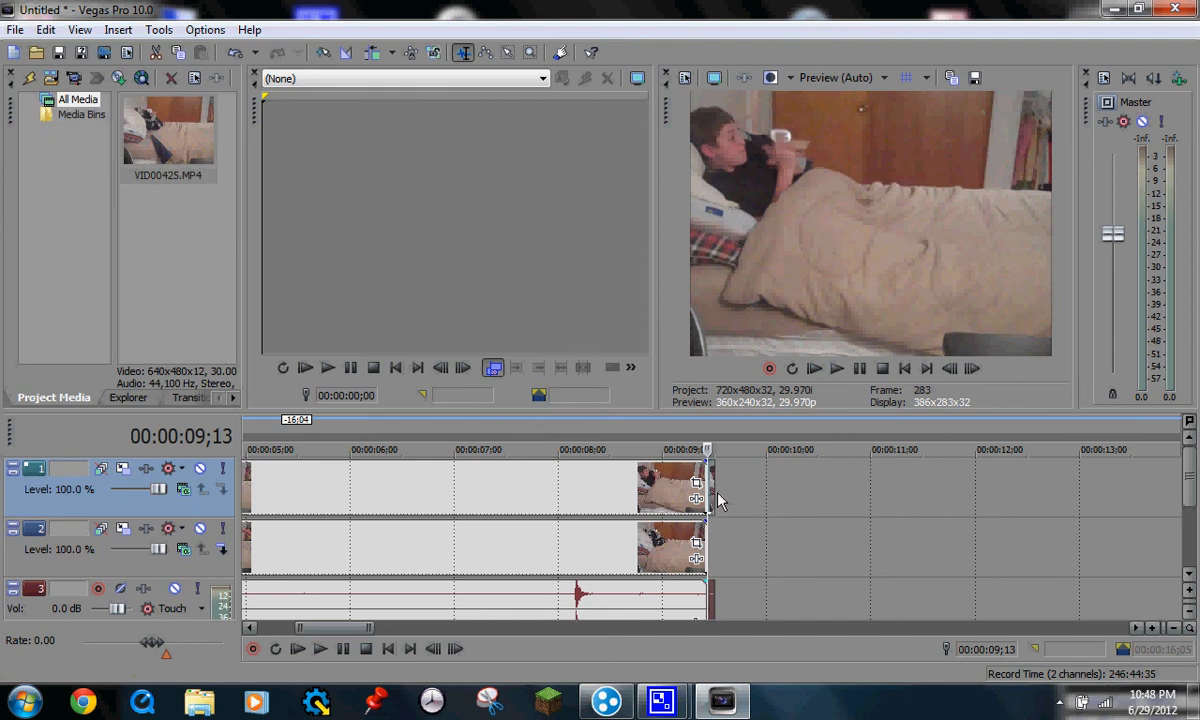
# Delete the small leftover piece of the track 1 clip that extends past the end of the track 2 clip
pyautogui.scroll(4, 718, 498)
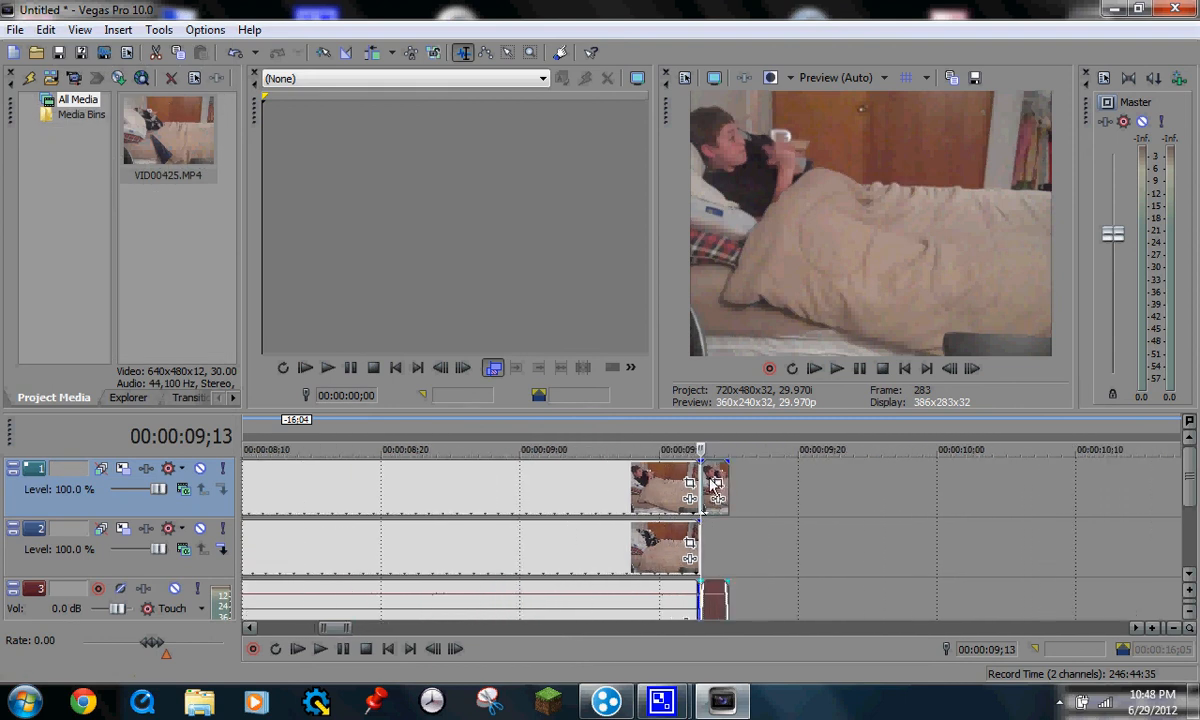
pyautogui.click(712, 476)
pyautogui.click(705, 478)
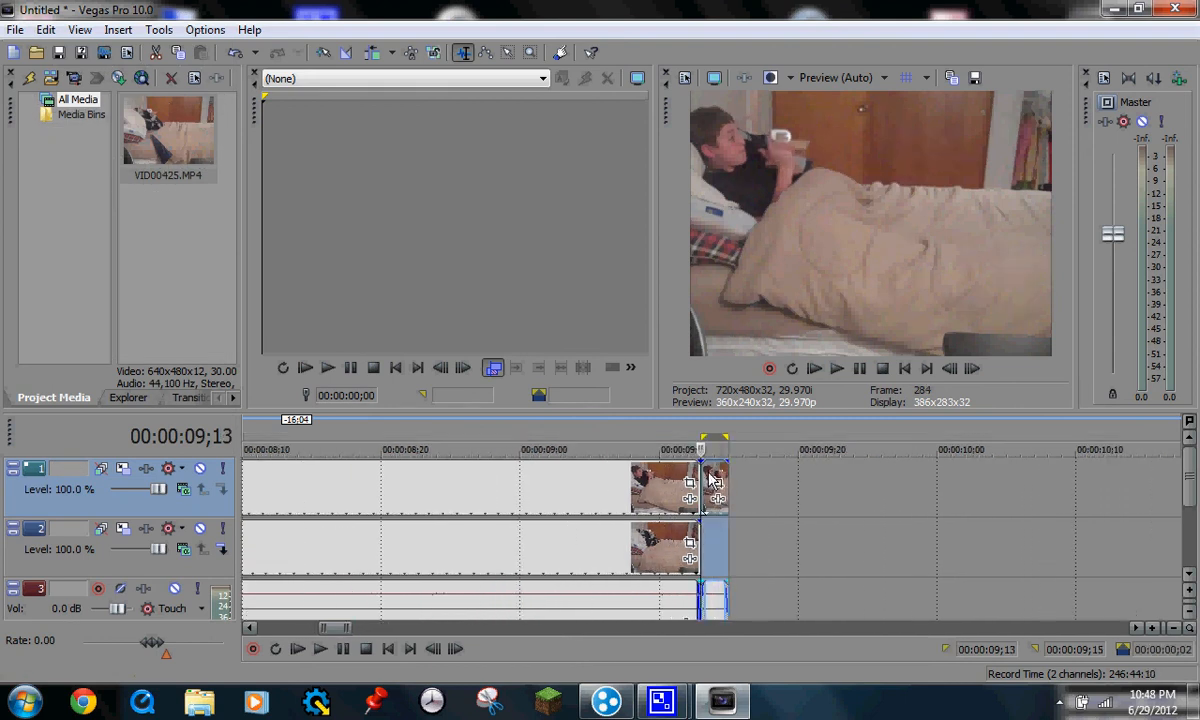
pyautogui.rightClick(705, 478)
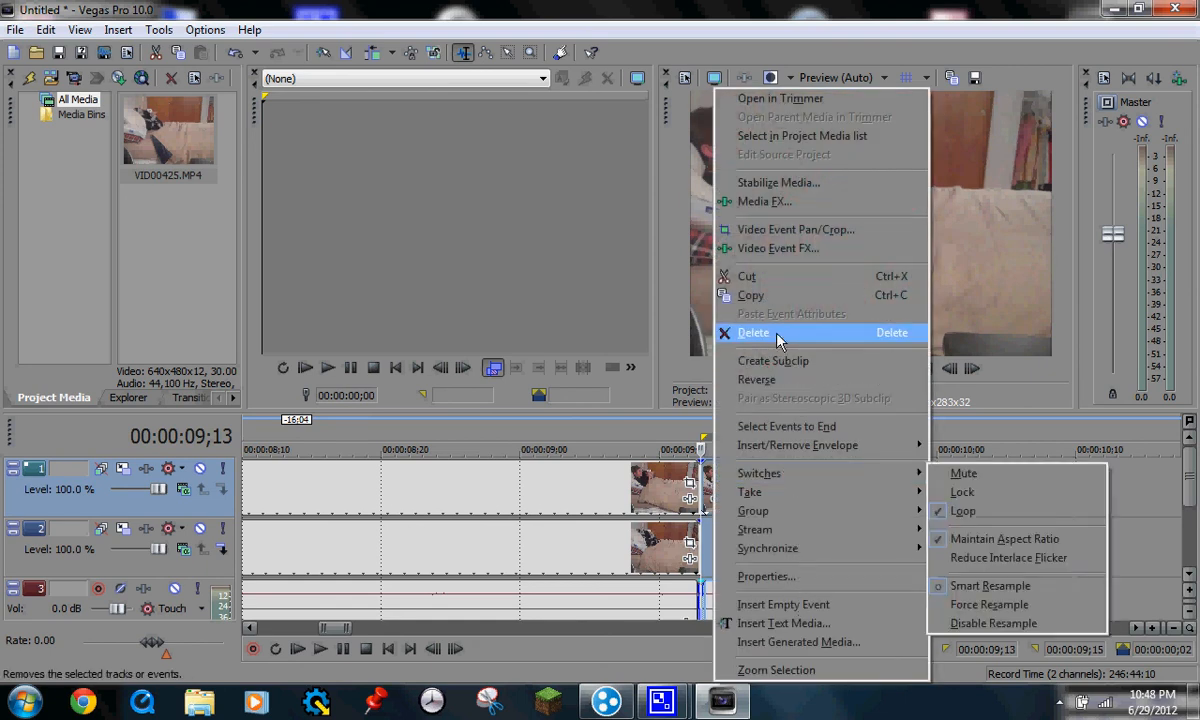
pyautogui.click(778, 333)
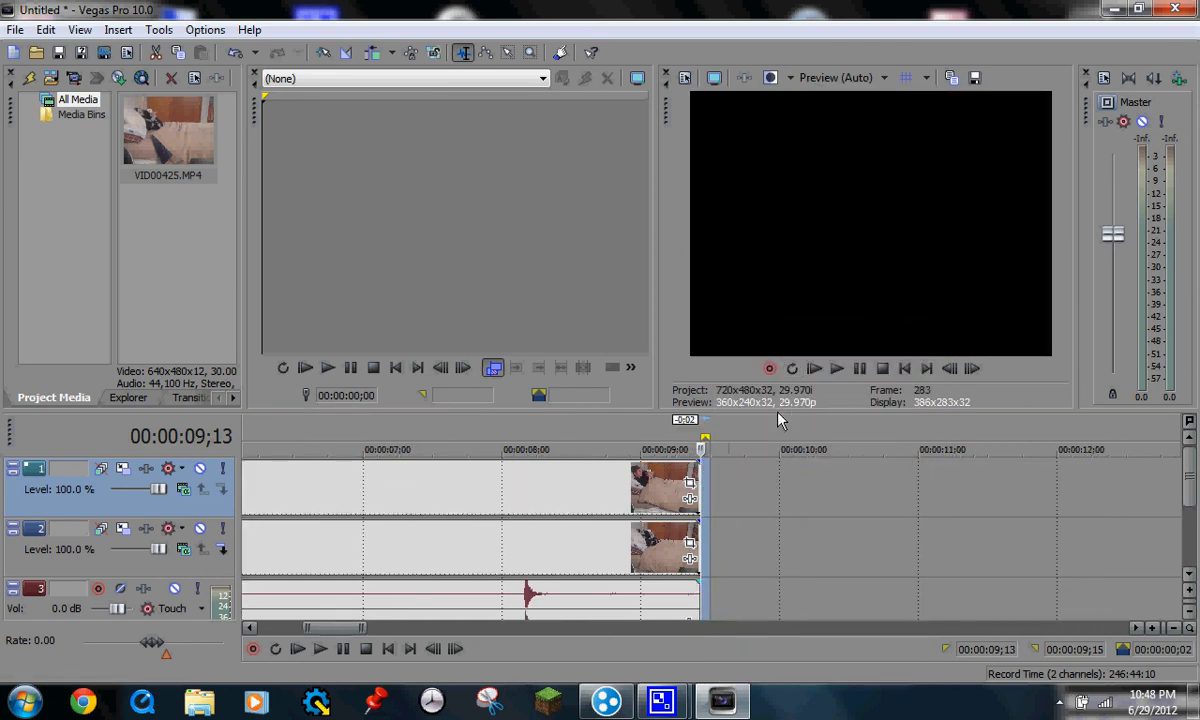
pyautogui.scroll(-6, 779, 430)
pyautogui.scroll(7, 776, 441)
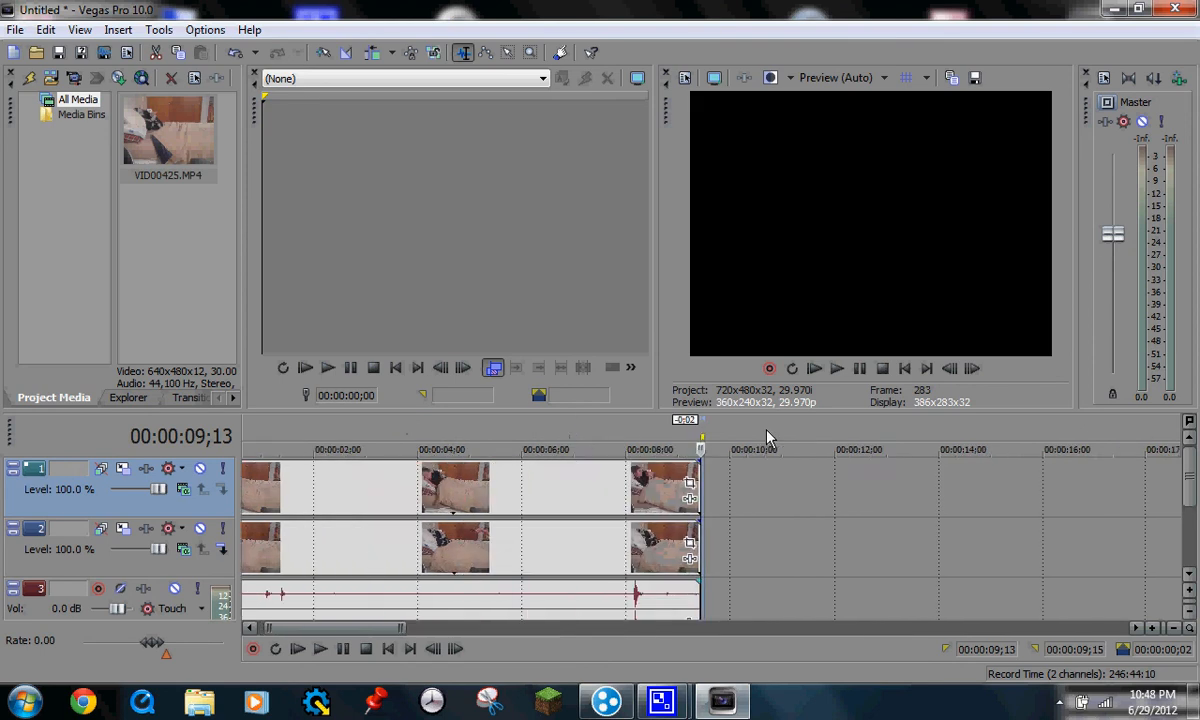
# Play the layered clips from the timeline start to check the top track
pyautogui.click(905, 368)
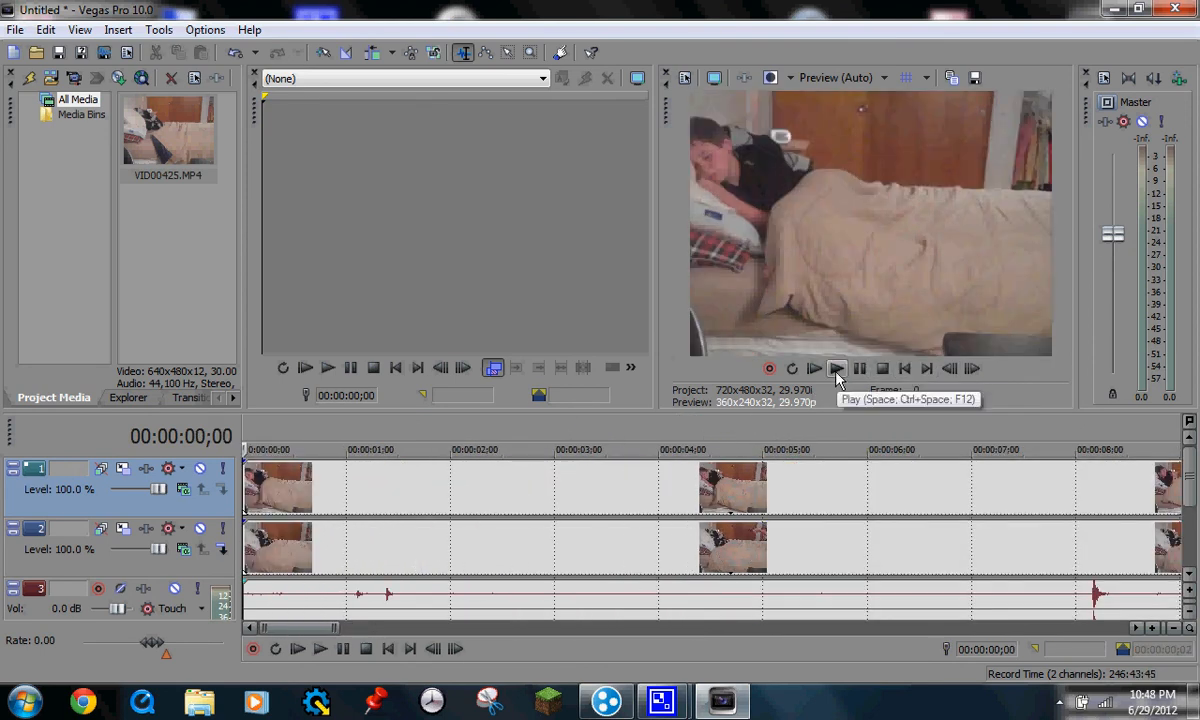
pyautogui.click(838, 369)
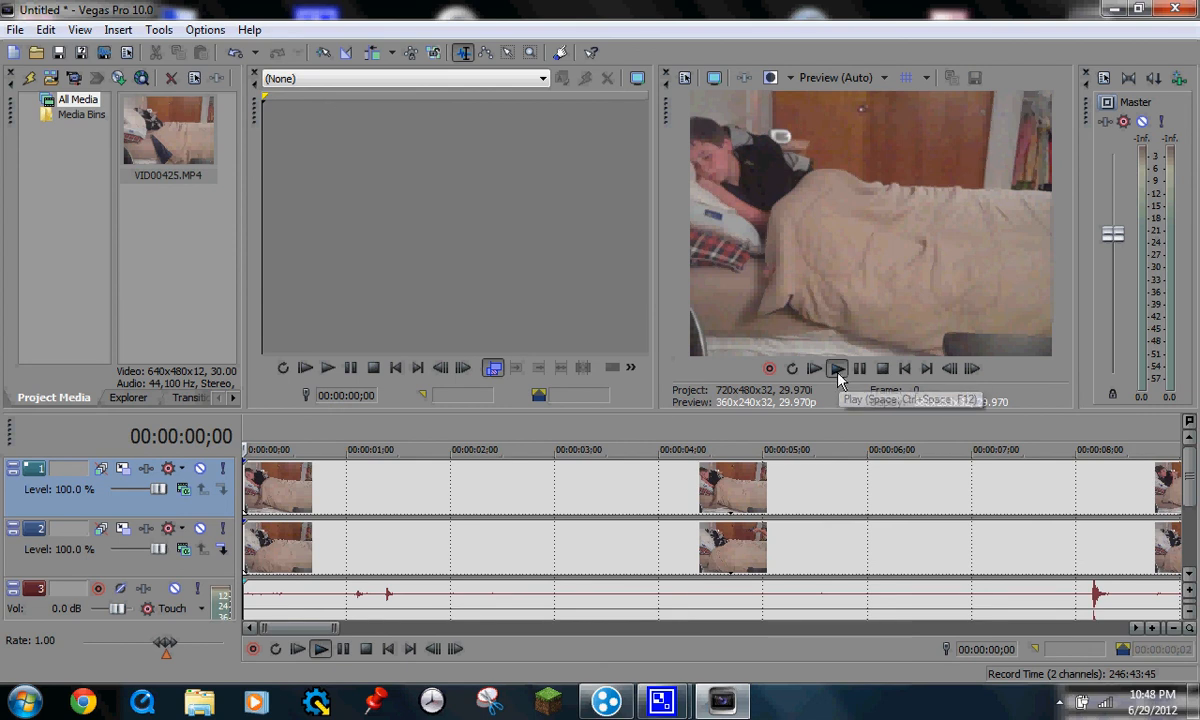
pyautogui.click(841, 370)
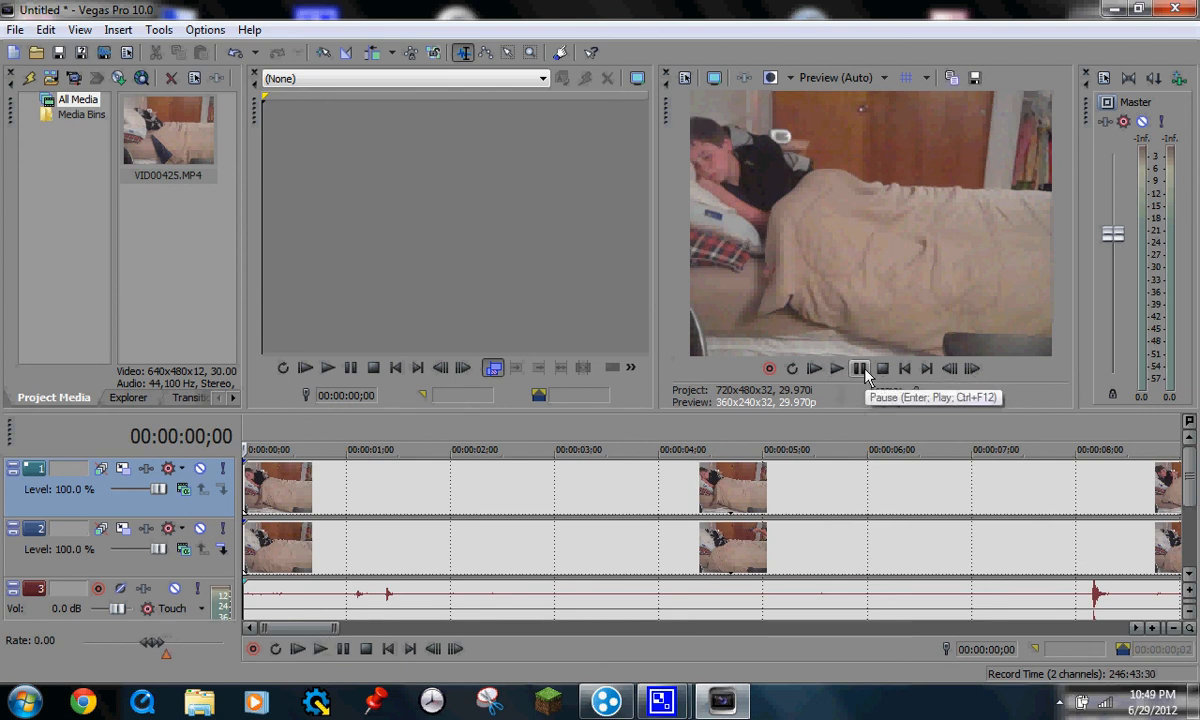
pyautogui.click(845, 373)
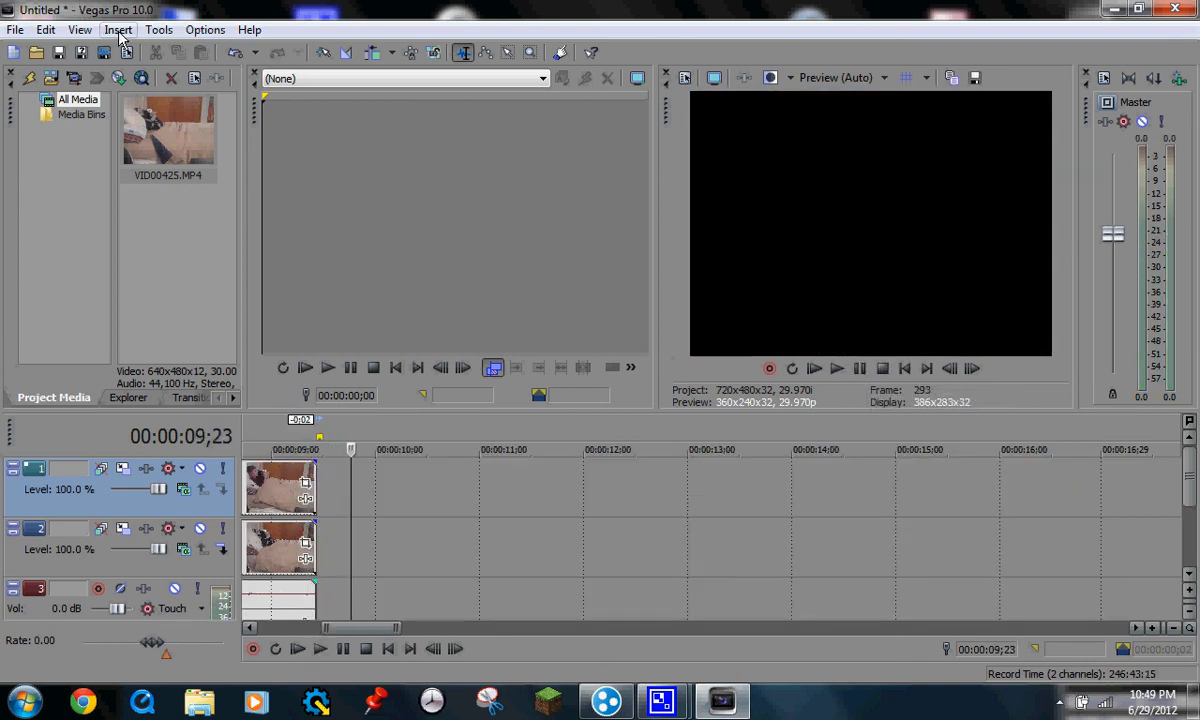
# Enable masking in the track 1 clip's Event Pan/Crop and draw a closed four-point mask around the frame's left half, to about X 344
pyautogui.click(305, 487)
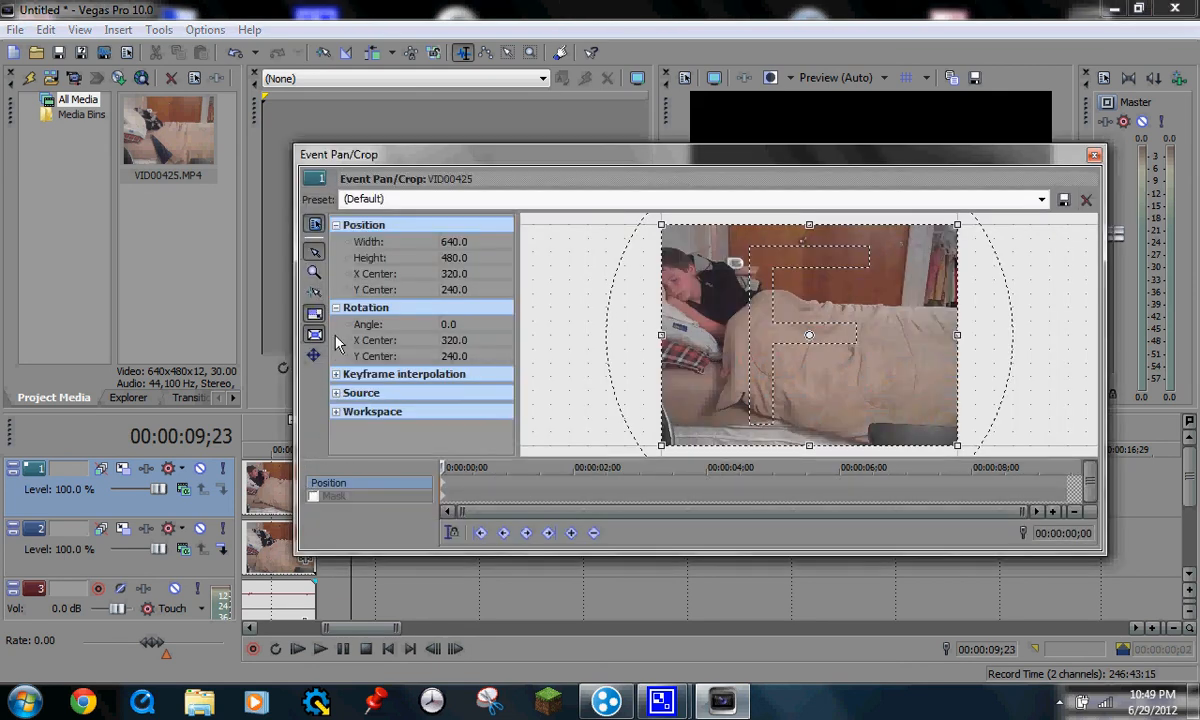
pyautogui.click(313, 496)
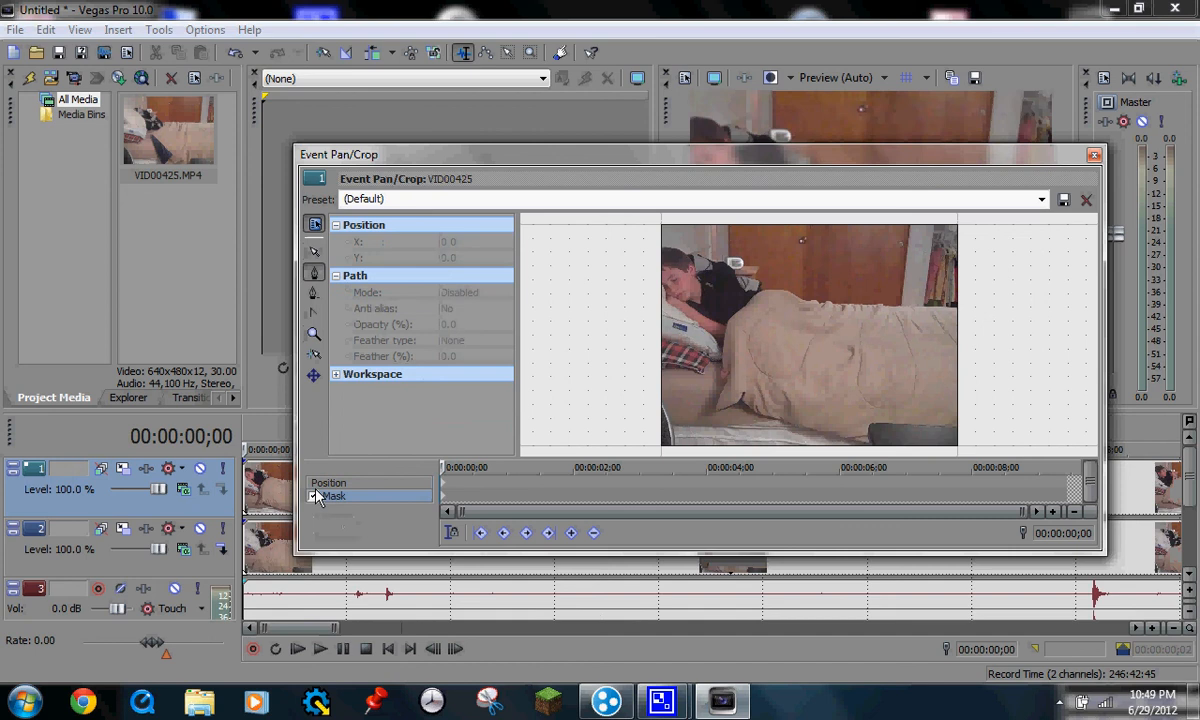
pyautogui.click(317, 276)
pyautogui.click(647, 223)
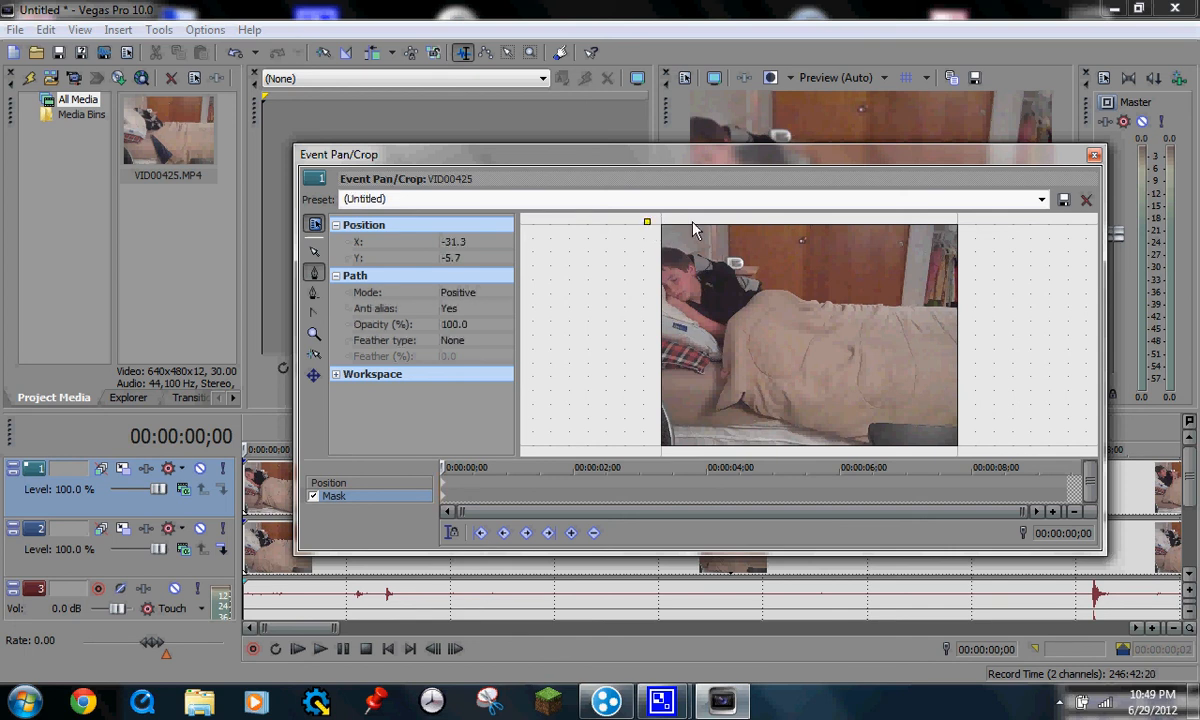
pyautogui.click(819, 221)
pyautogui.click(820, 449)
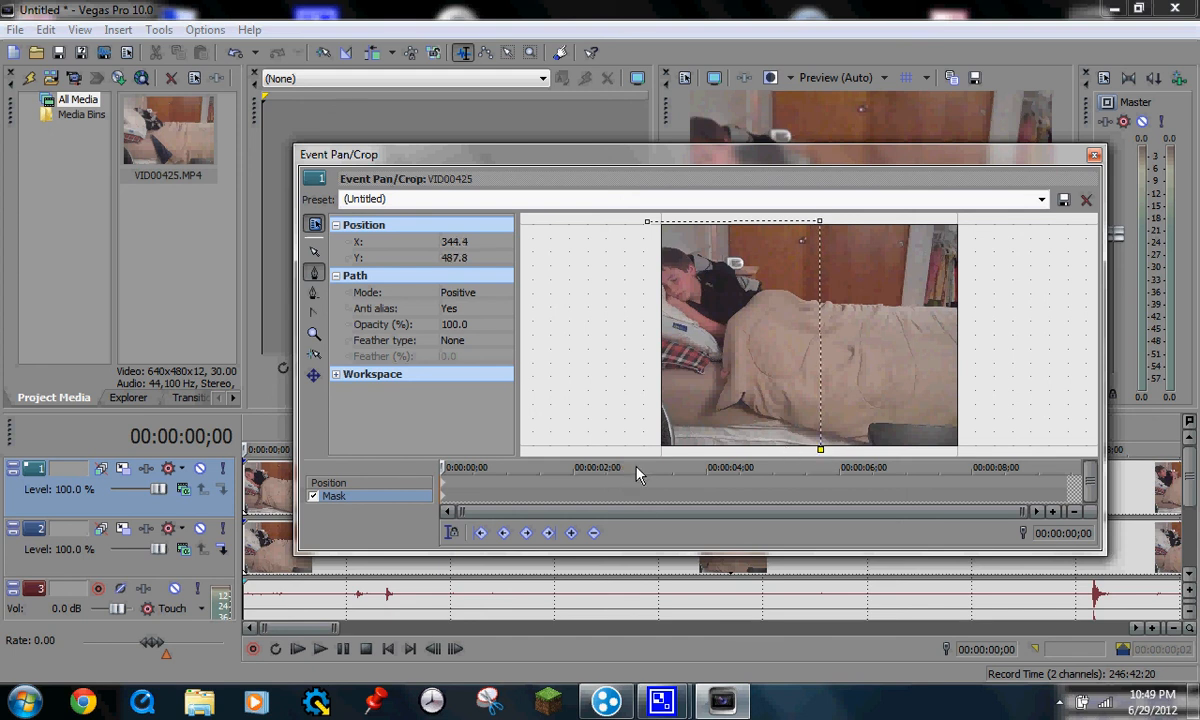
pyautogui.click(651, 449)
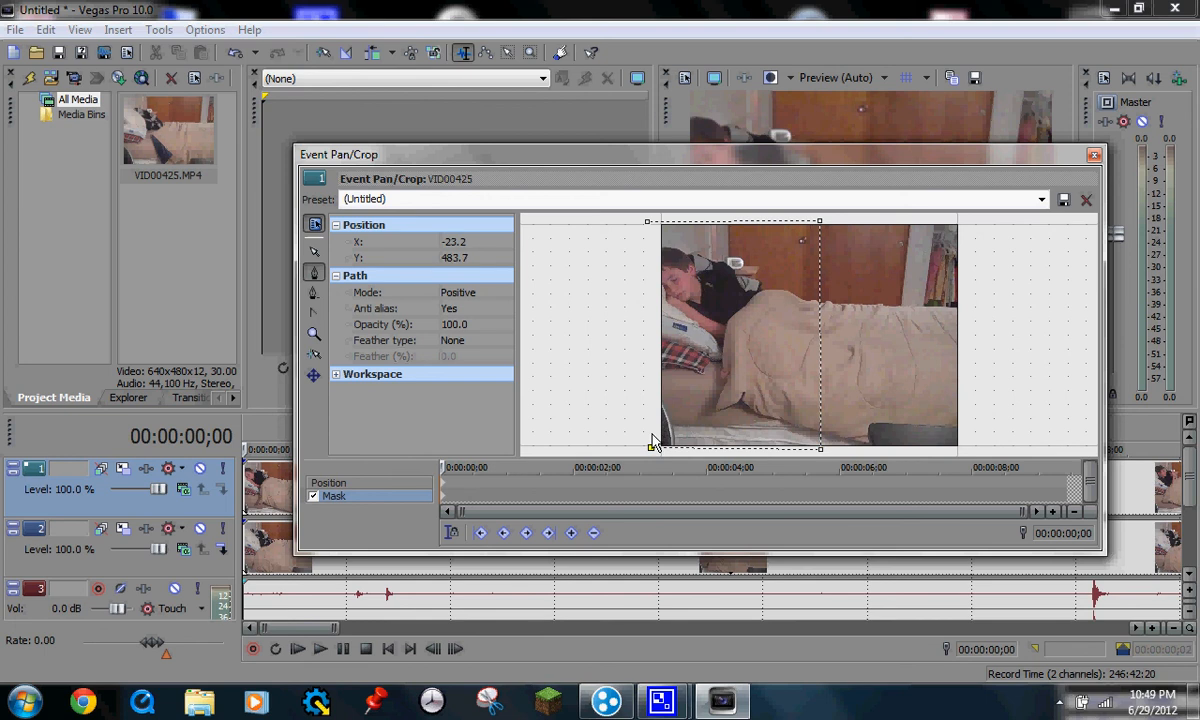
pyautogui.click(647, 220)
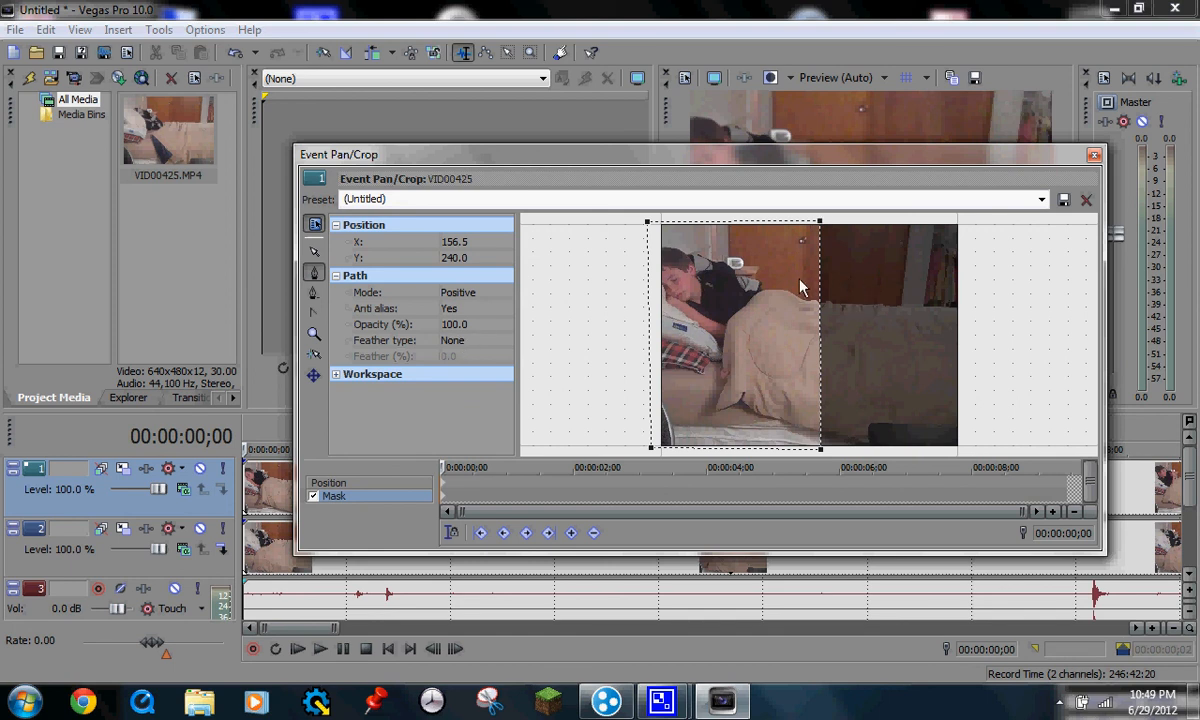
# Set the mask's feather type to Both, raise and adjust its feather percentage, and close the pan/crop settings
pyautogui.click(469, 343)
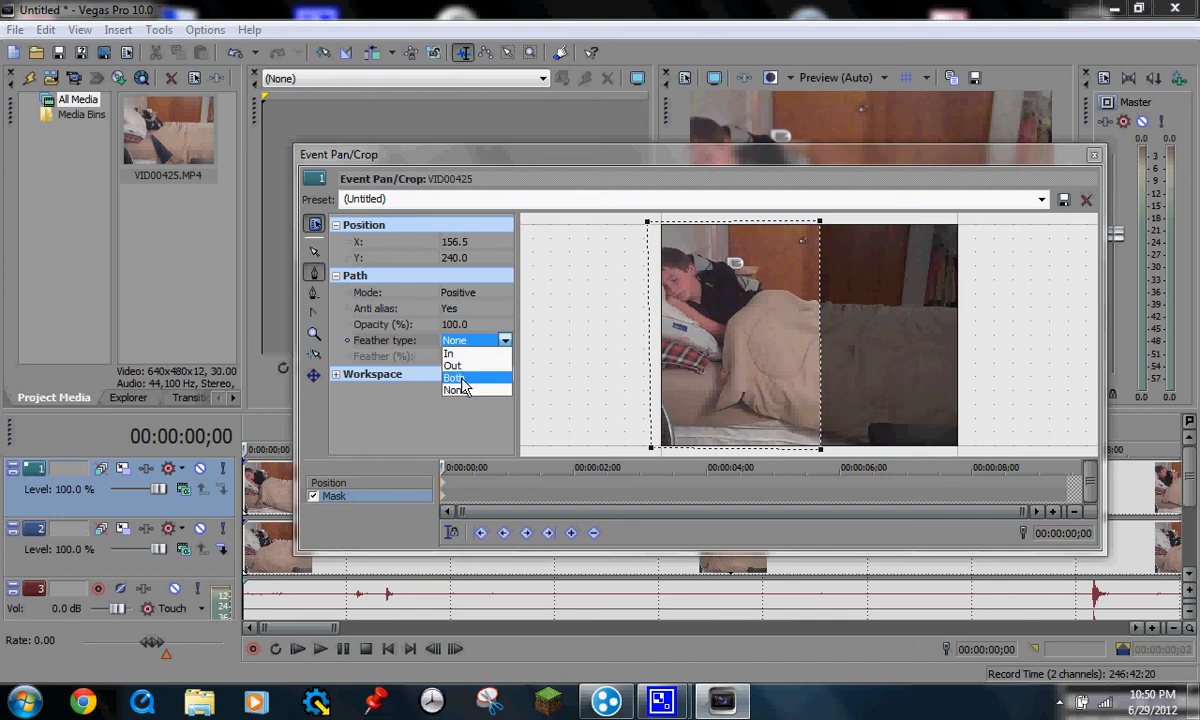
pyautogui.click(456, 377)
pyautogui.click(458, 357)
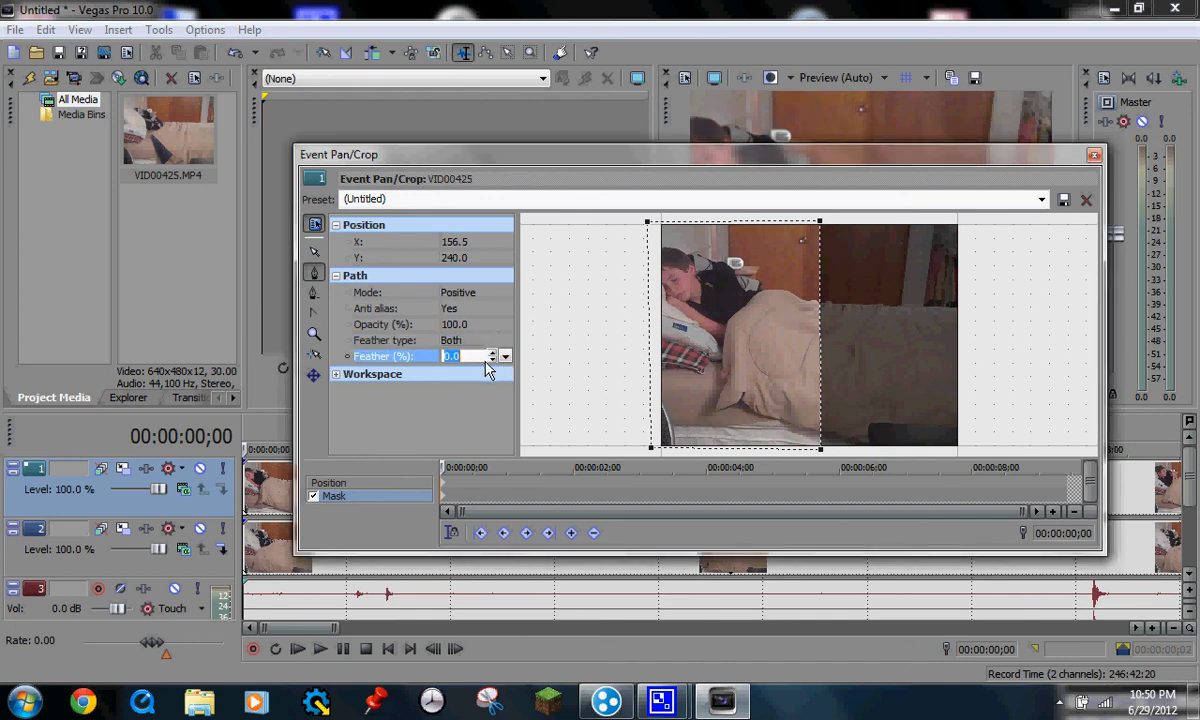
pyautogui.click(505, 357)
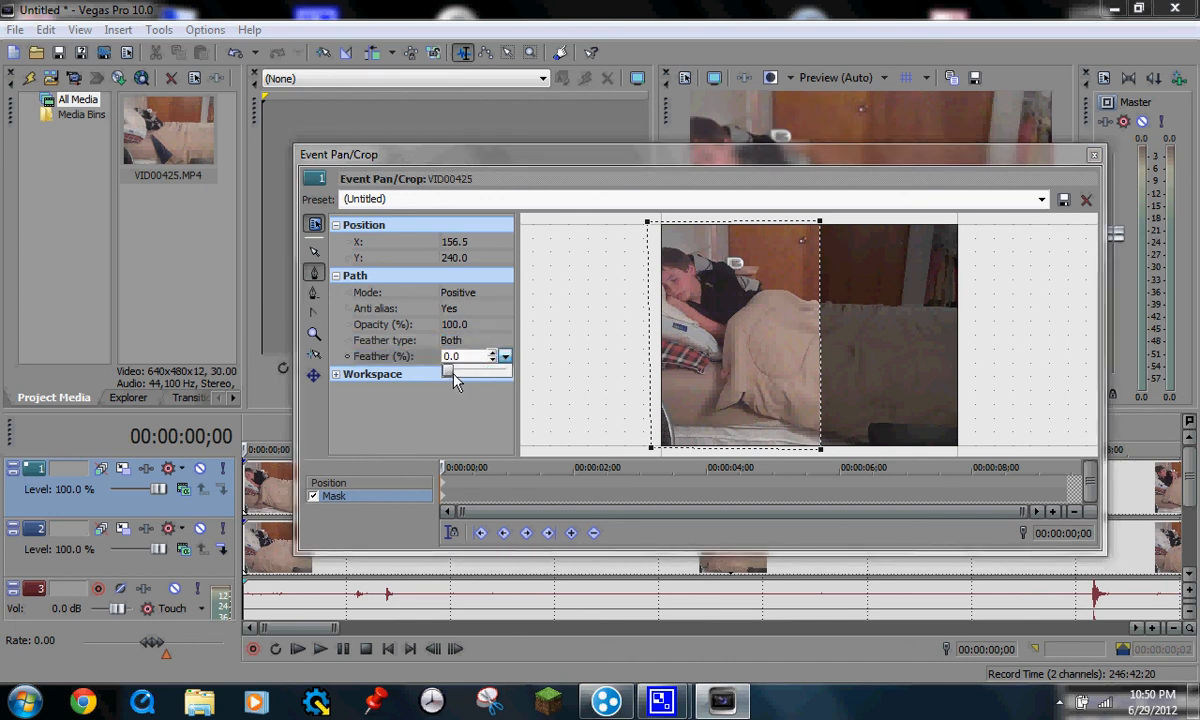
pyautogui.moveTo(454, 374); pyautogui.dragTo(860, 281)
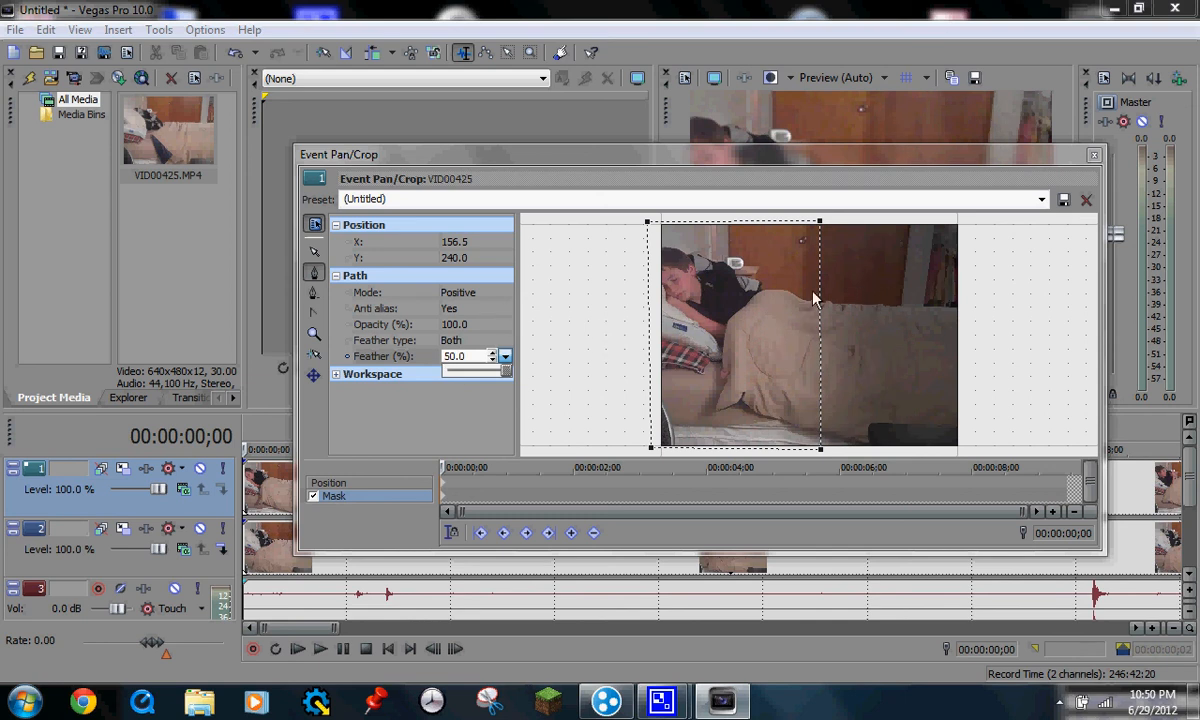
pyautogui.moveTo(476, 371); pyautogui.dragTo(849, 329)
pyautogui.click(1094, 155)
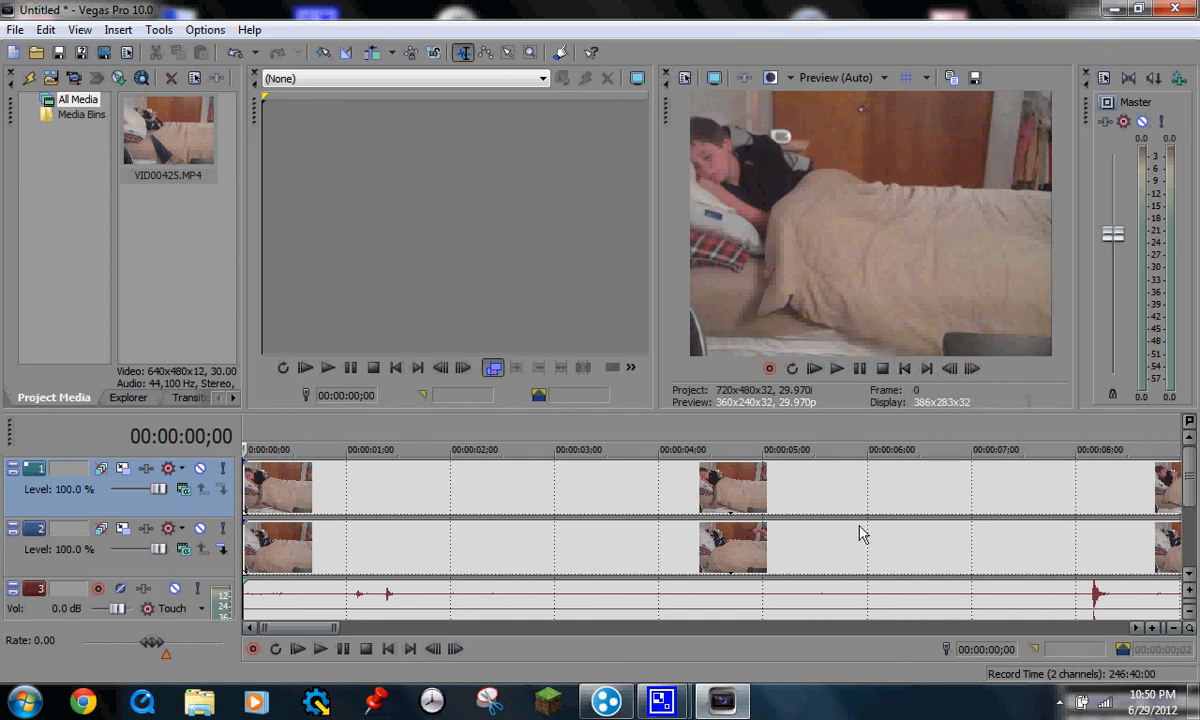
# Play the masked composite past its end and scrub back to 00:00:08;11 to examine the blend of both clips
pyautogui.click(838, 369)
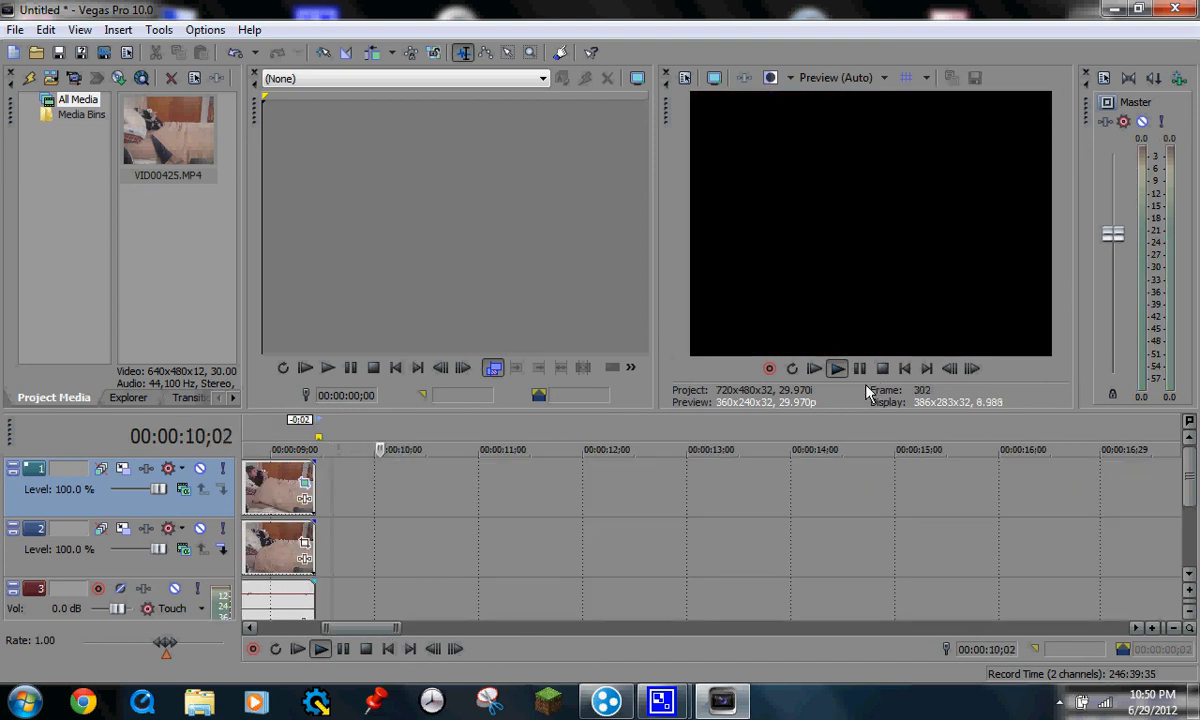
pyautogui.click(860, 369)
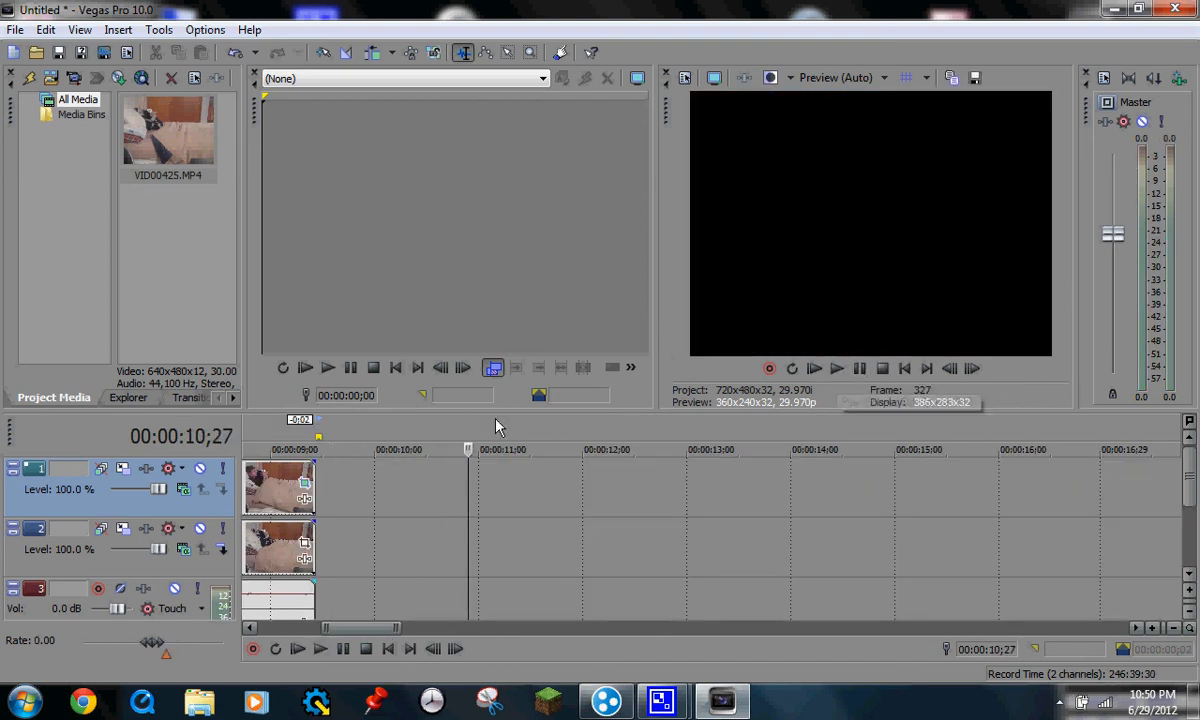
pyautogui.moveTo(469, 450); pyautogui.dragTo(1111, 453)
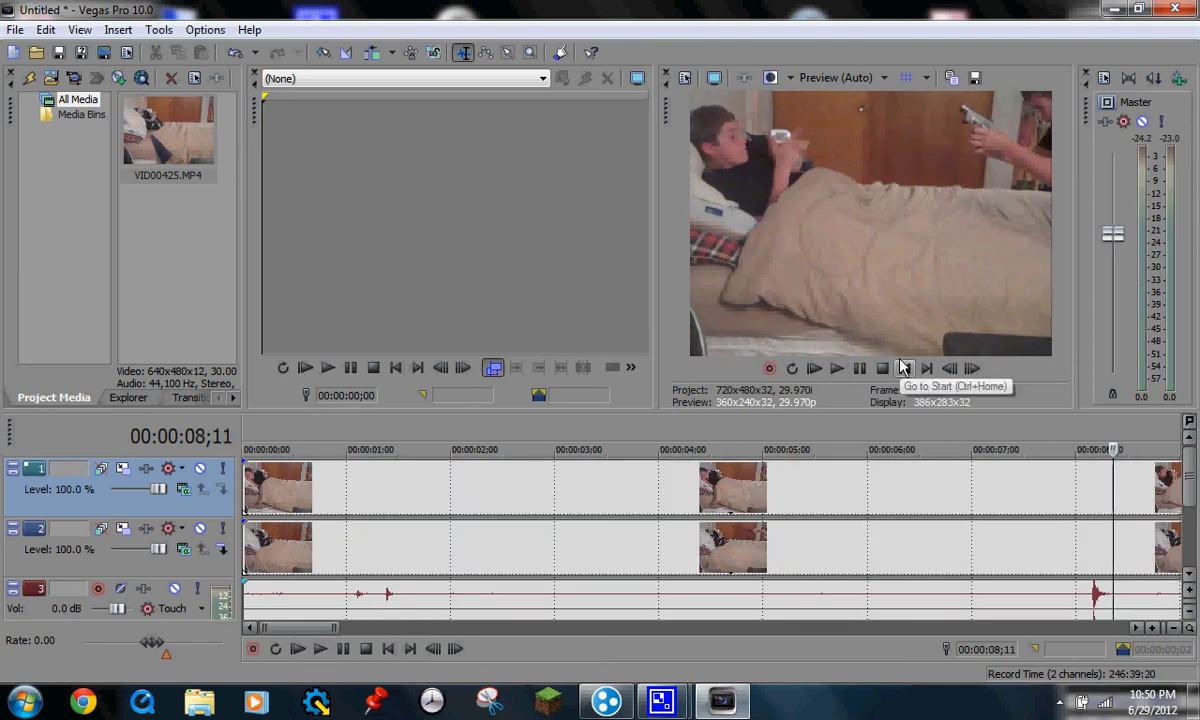